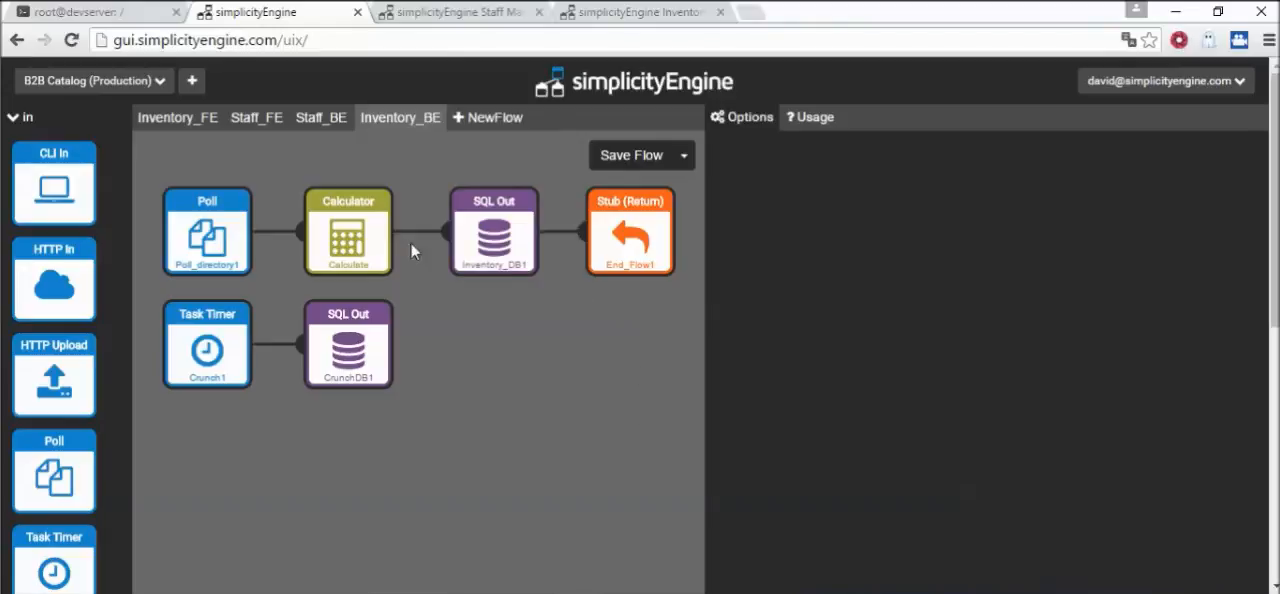
Review the Poll, Calculator, SQL Out, Stub and Task Timer block settings in the Inventory_BE flow, and view the Inventory_FE flow
click(203, 226)
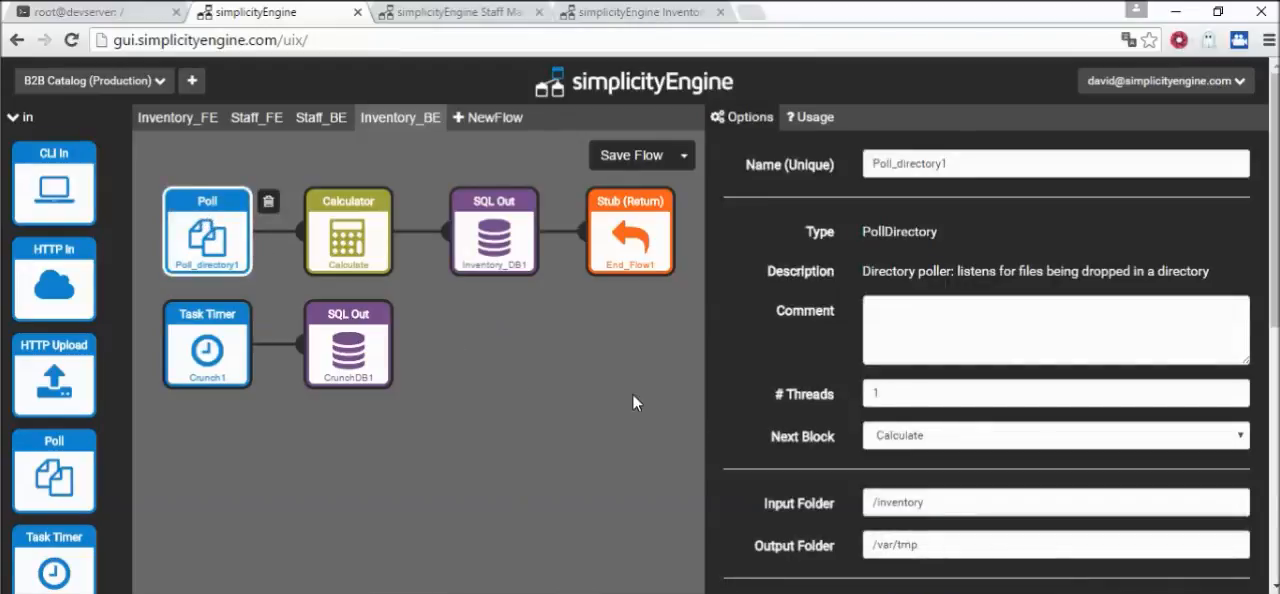
click(352, 237)
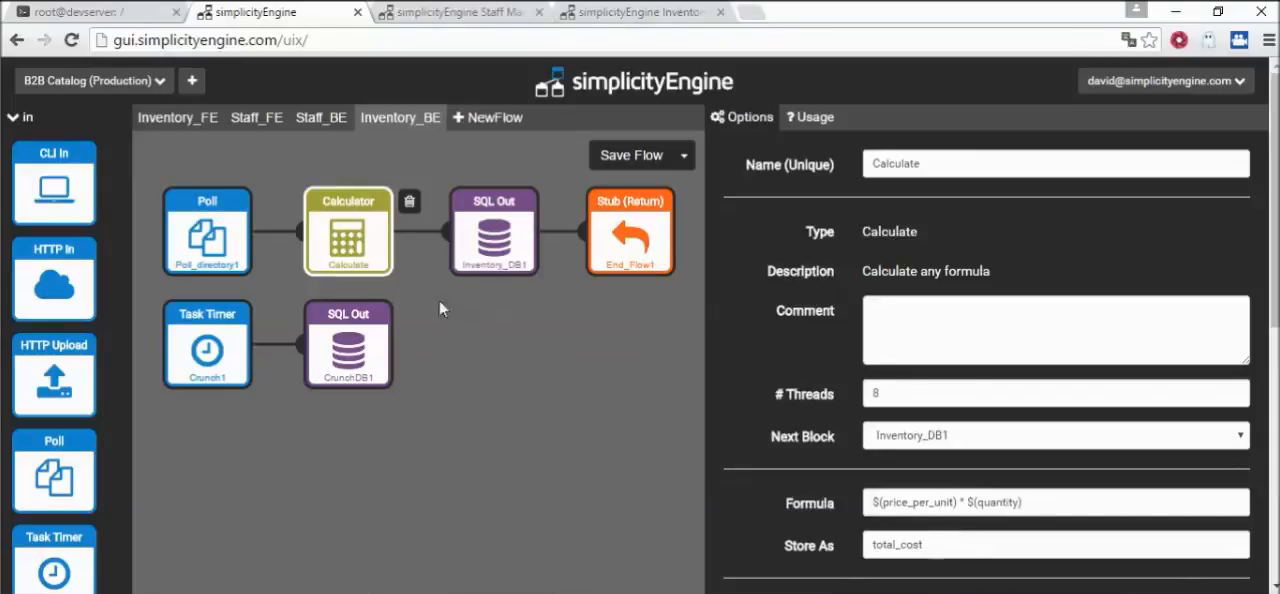
click(509, 238)
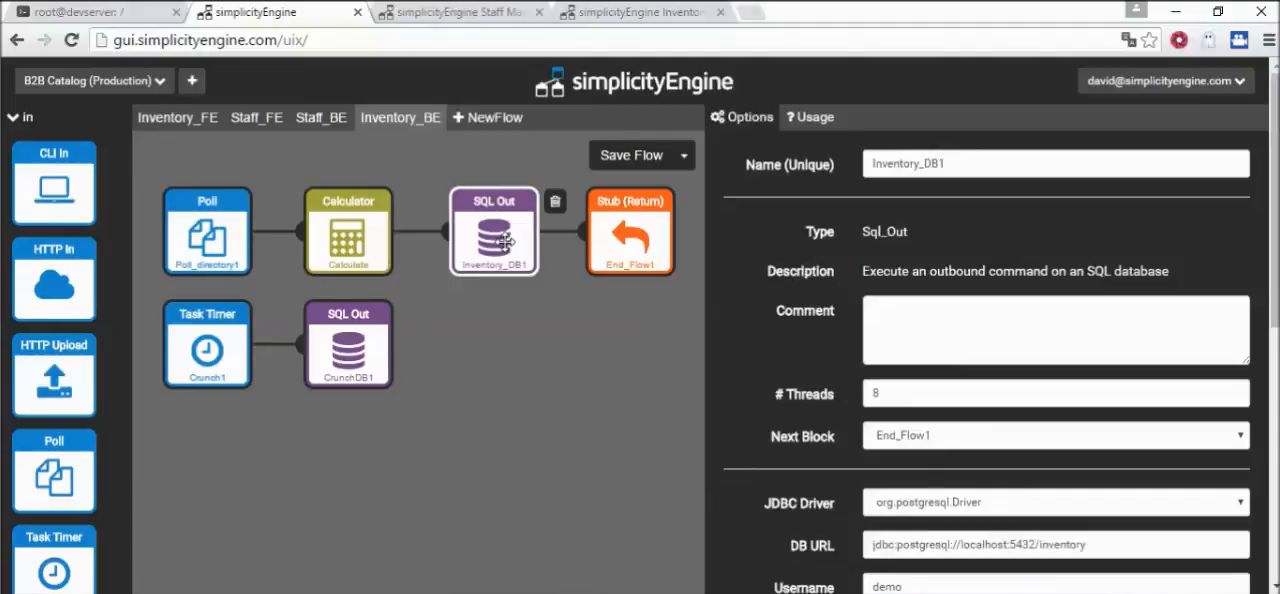
click(648, 246)
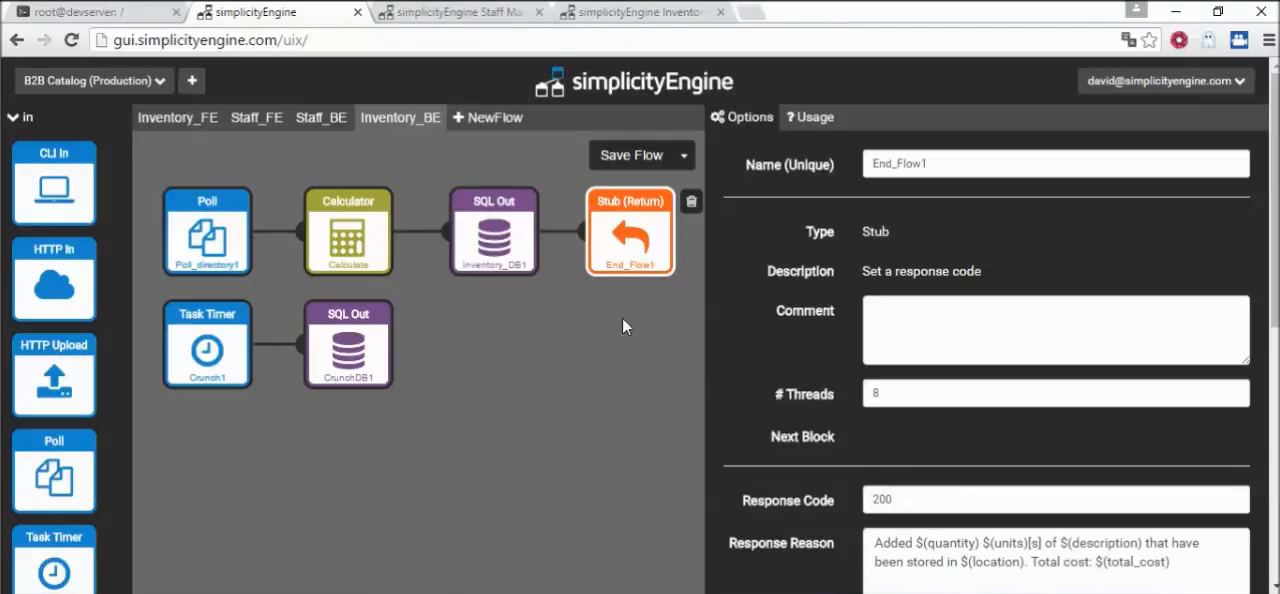
click(222, 365)
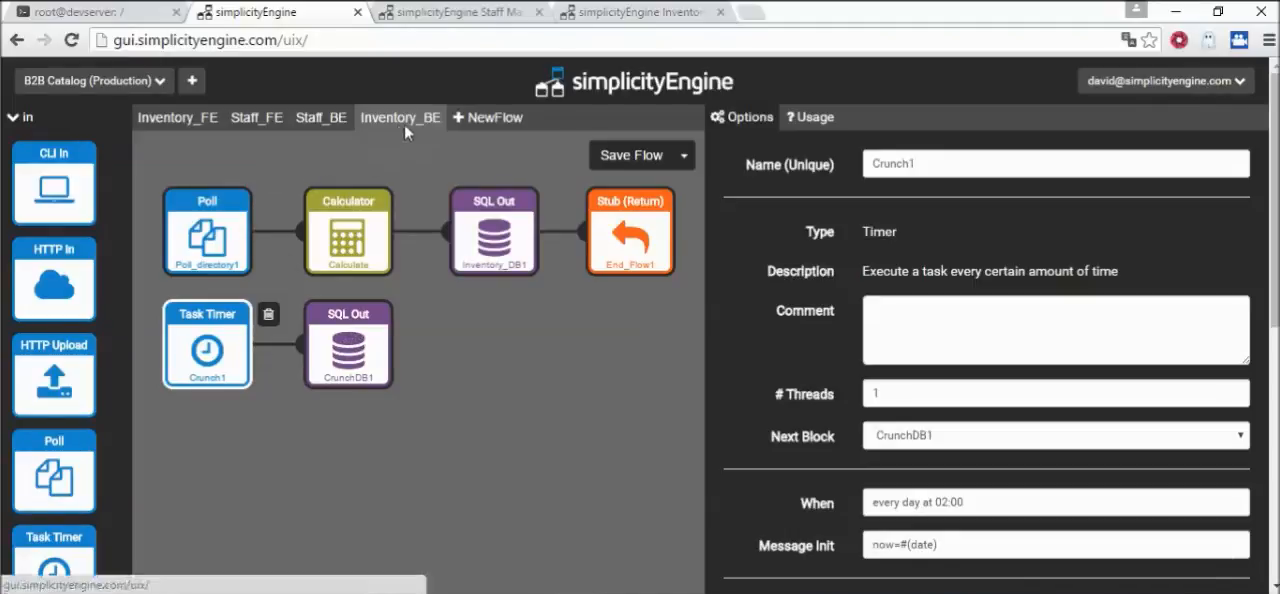
click(200, 225)
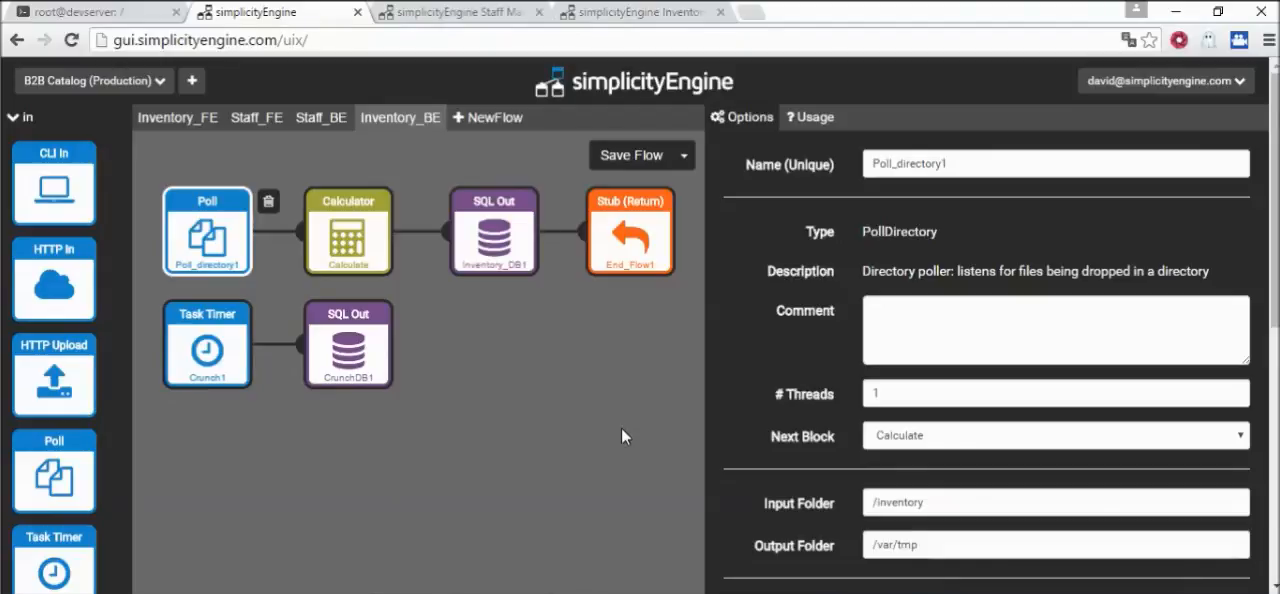
click(175, 117)
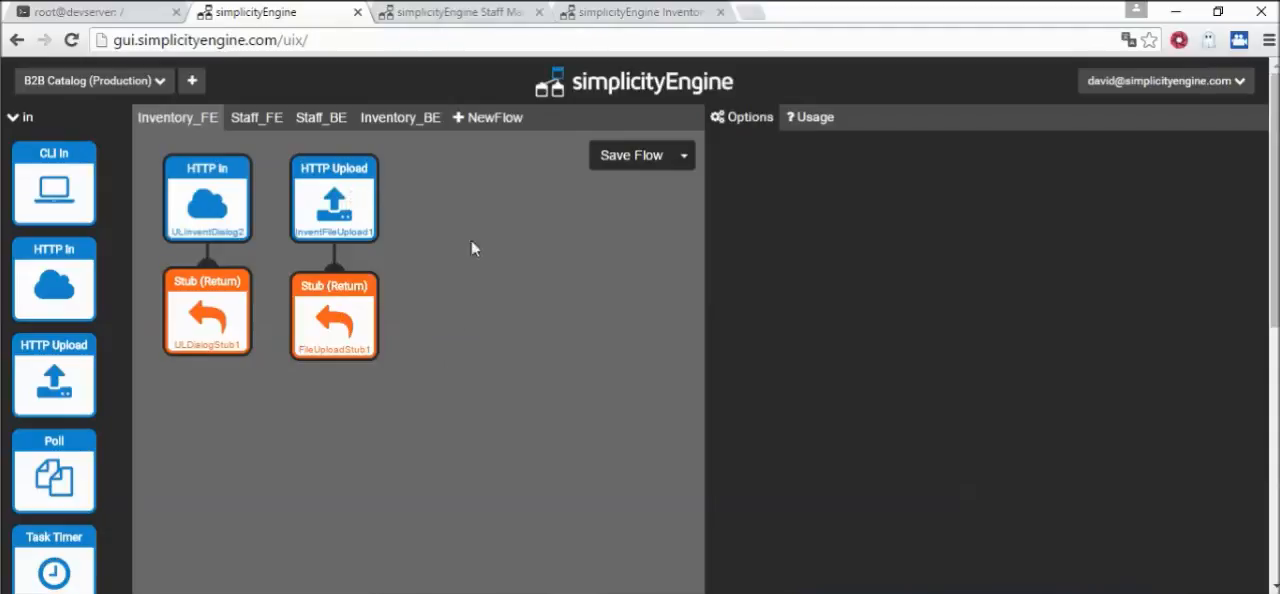
click(411, 124)
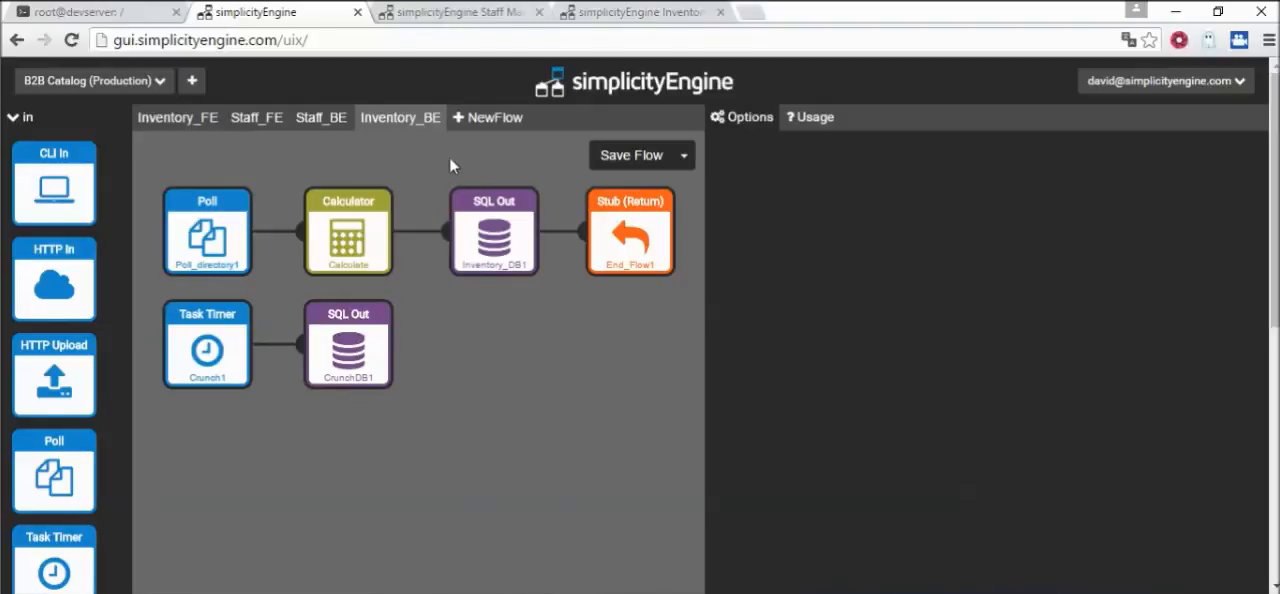
Bring up the inventory management page and examine the contents of the inventory text file in Notepad
click(630, 14)
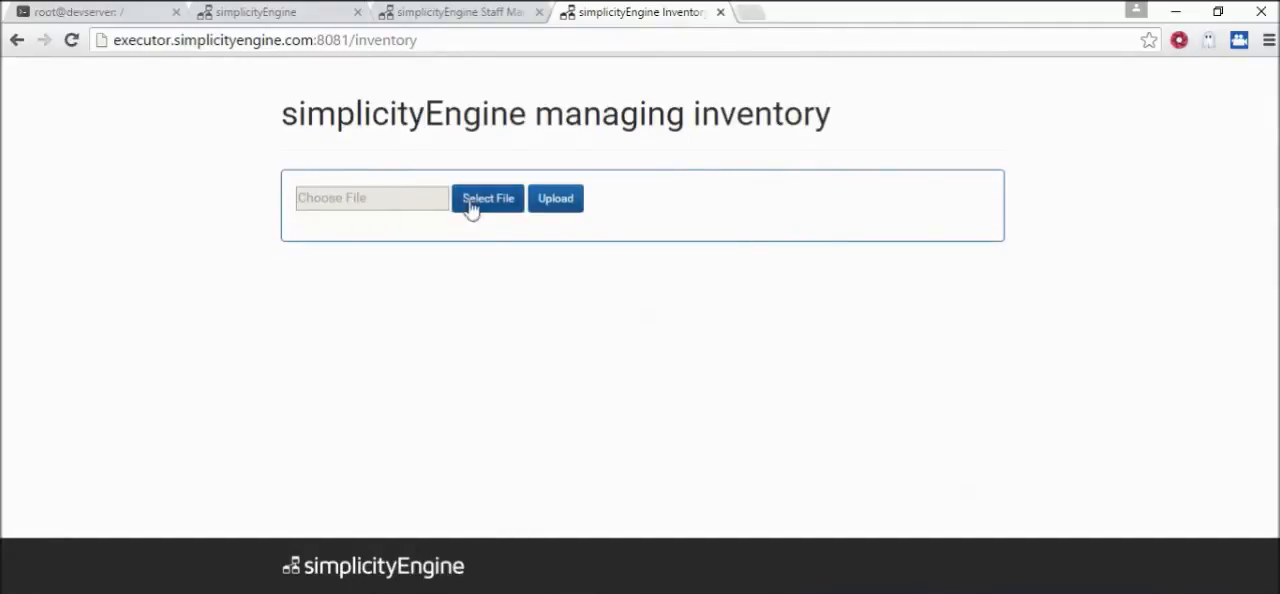
click(677, 592)
click(762, 592)
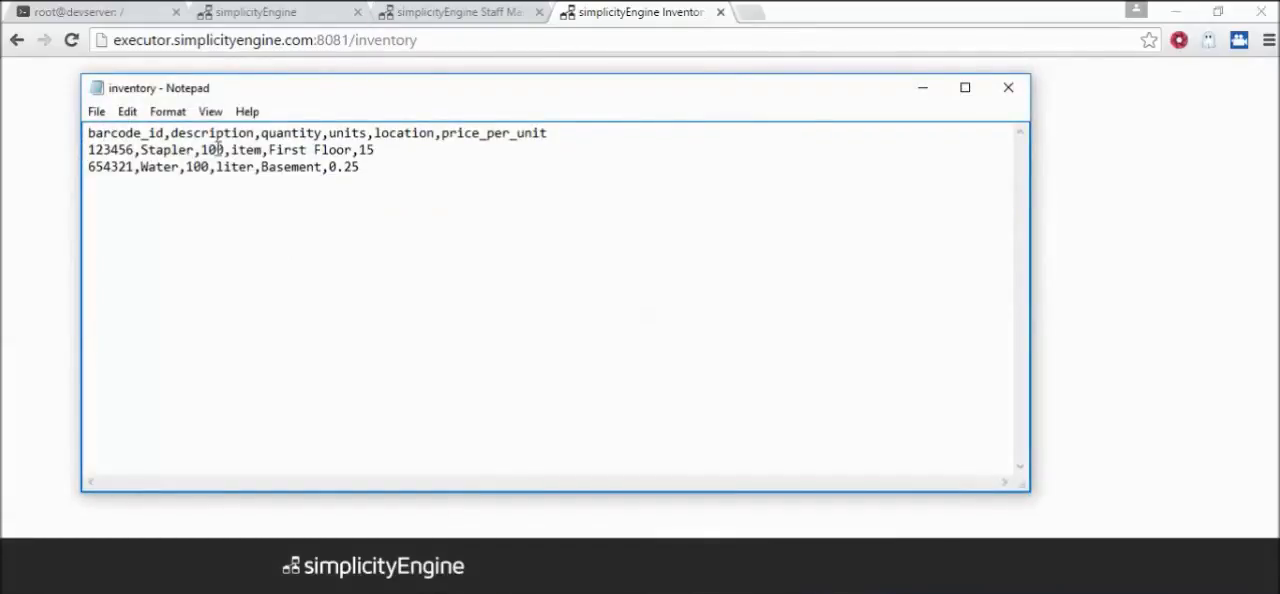
click(360, 175)
click(1071, 121)
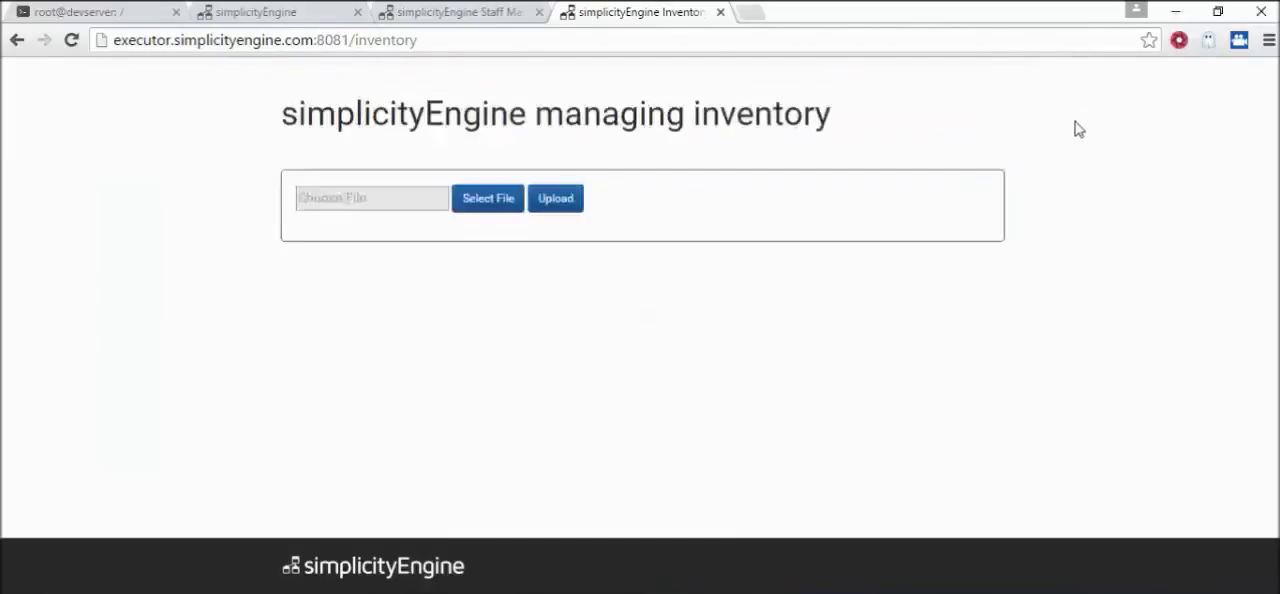
Choose inventory.txt as the file and upload it through the inventory management page
click(477, 202)
double_click(220, 132)
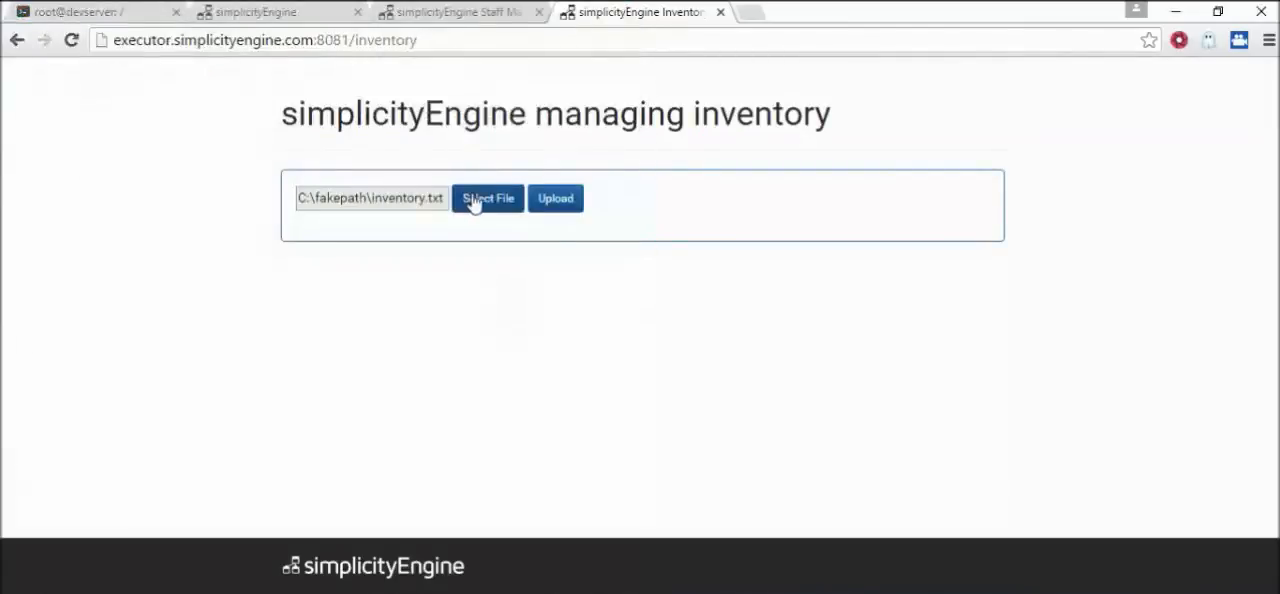
click(556, 200)
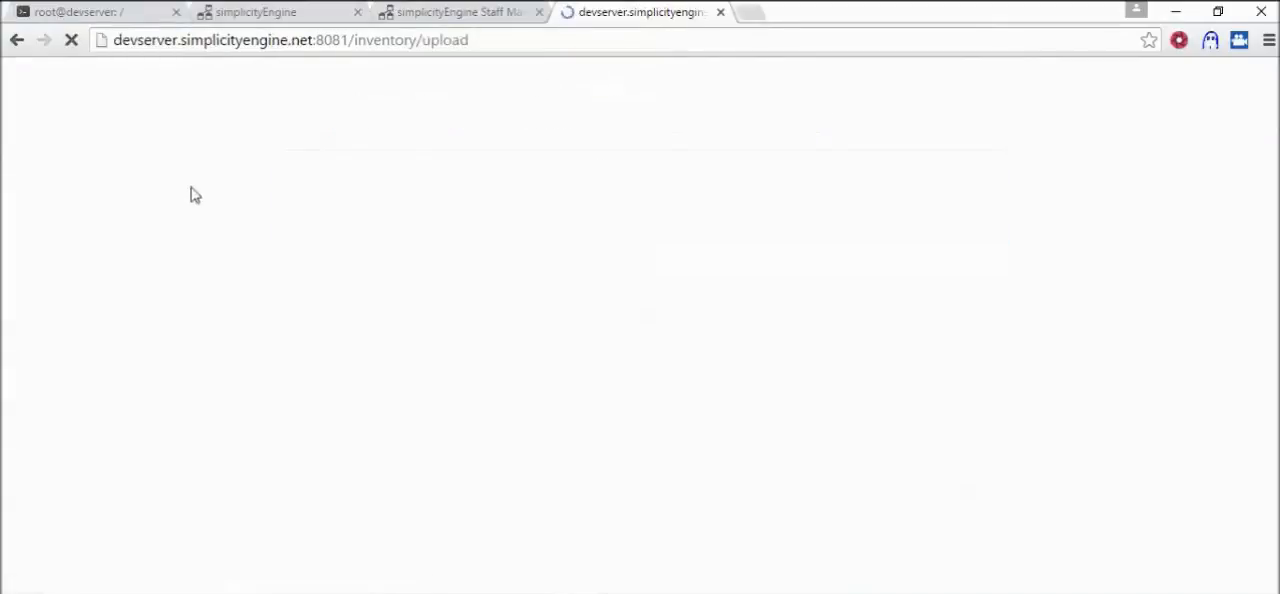
Switch to the devserver terminal and query all rows of the stock table with "select * from stock;"
click(117, 18)
key(Up)
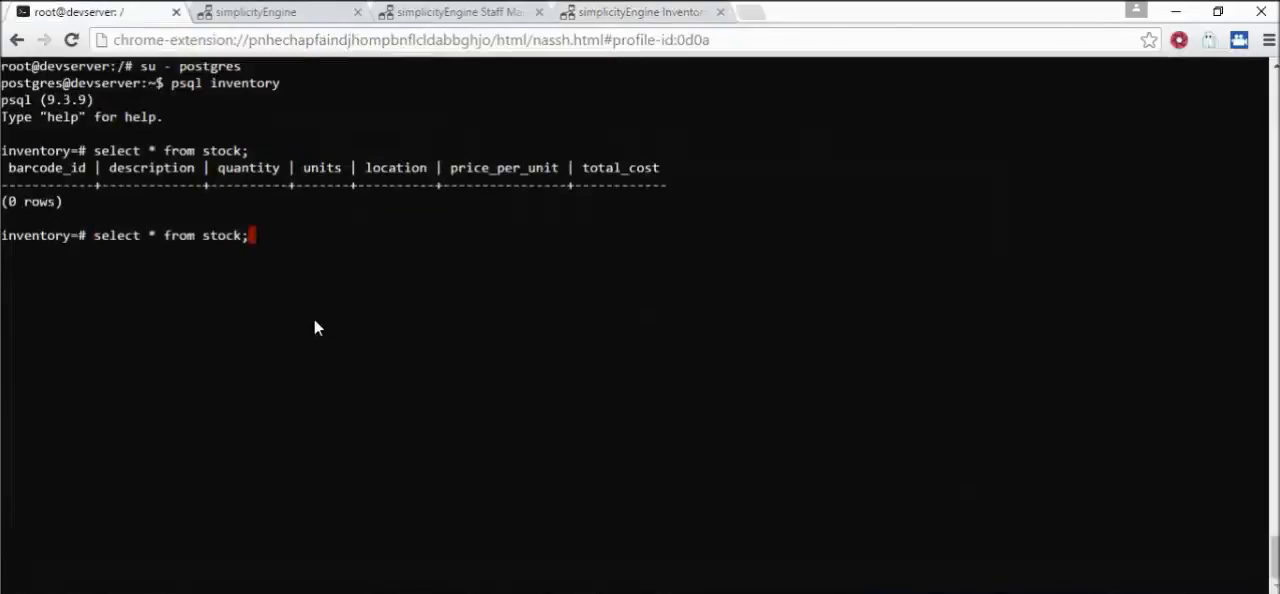
key(Return)
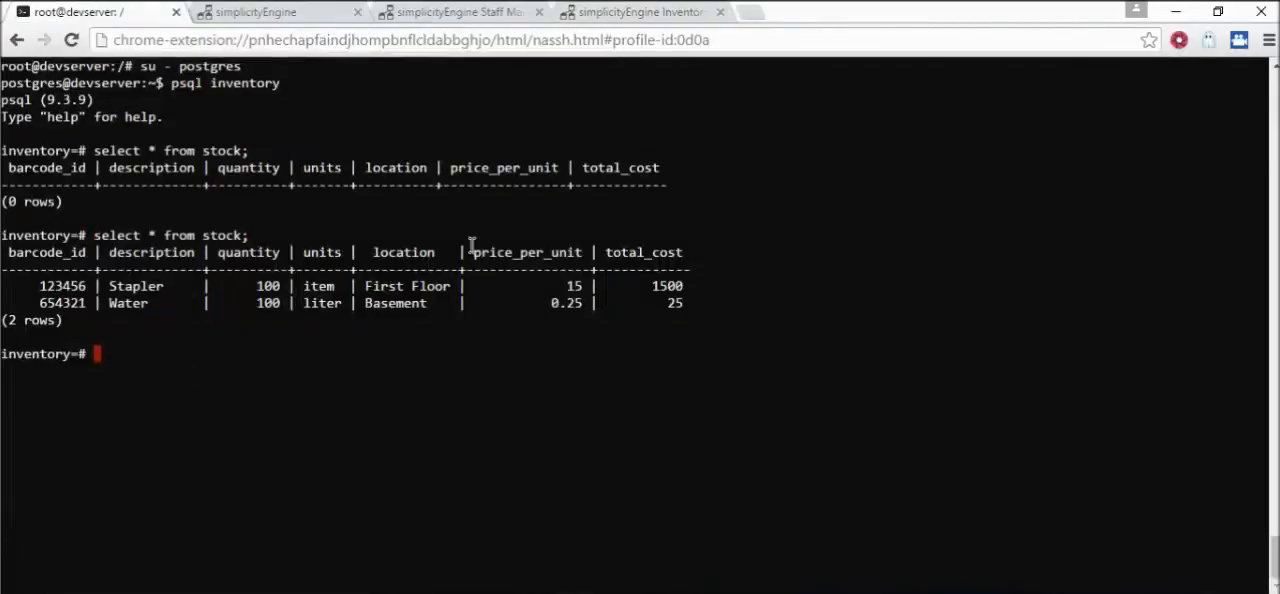
Return to the Inventory_BE flow and examine the Calculator block's formula and the Inventory_DB1 block's SQL insert template
click(314, 20)
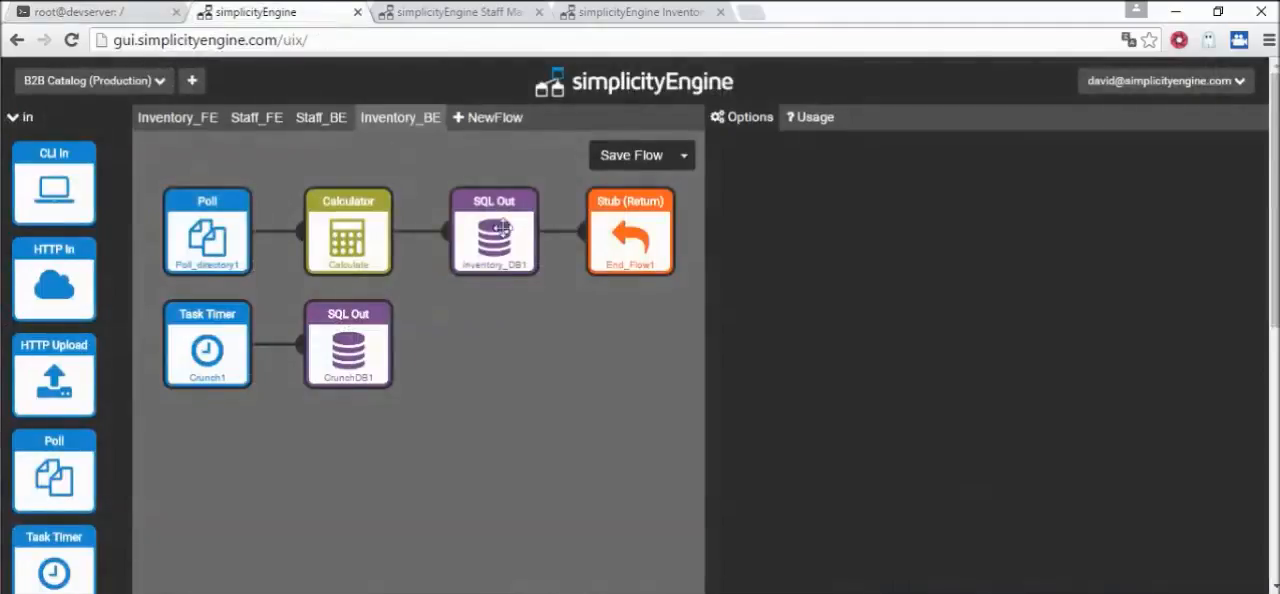
click(347, 230)
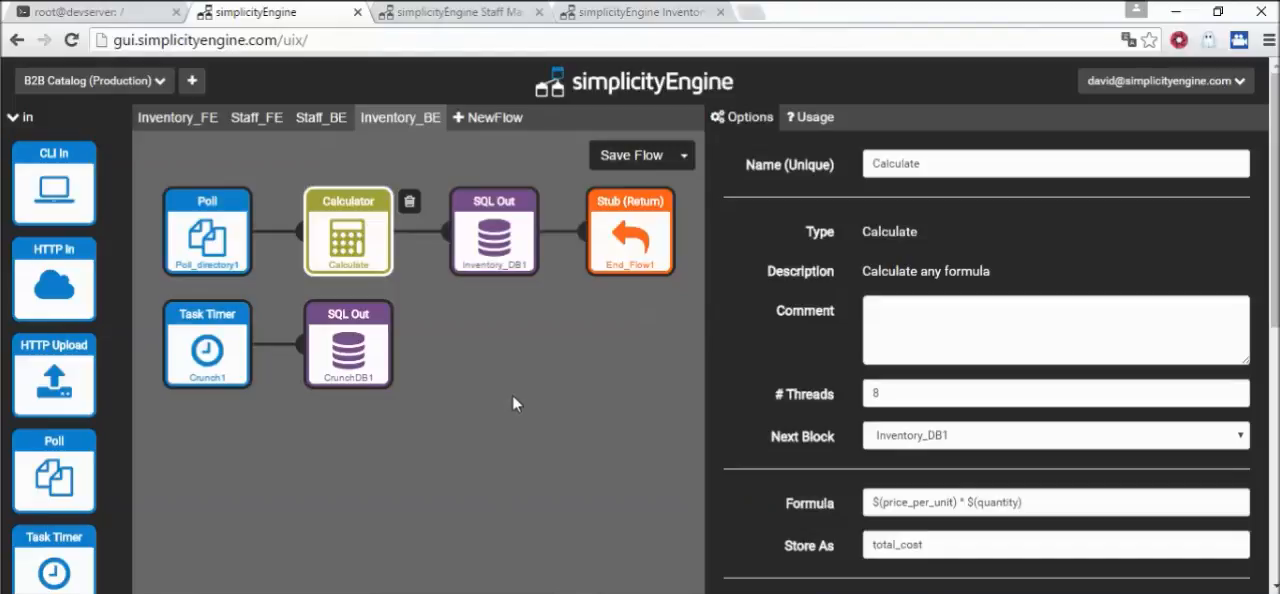
click(492, 238)
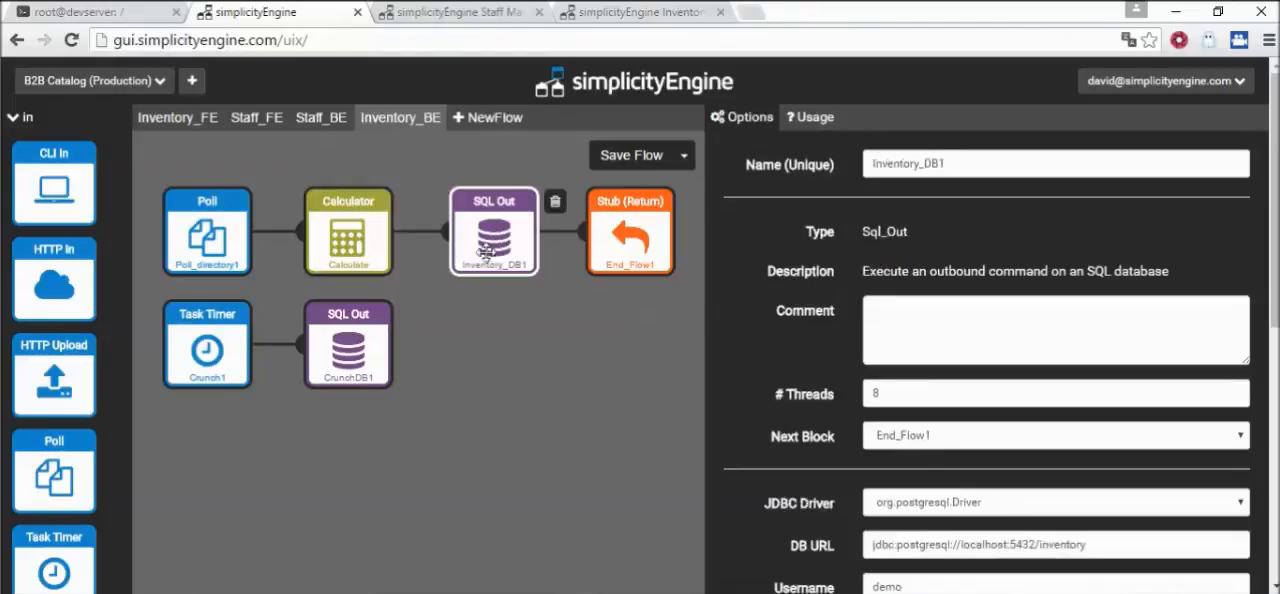
scroll(815, 425, down, 3)
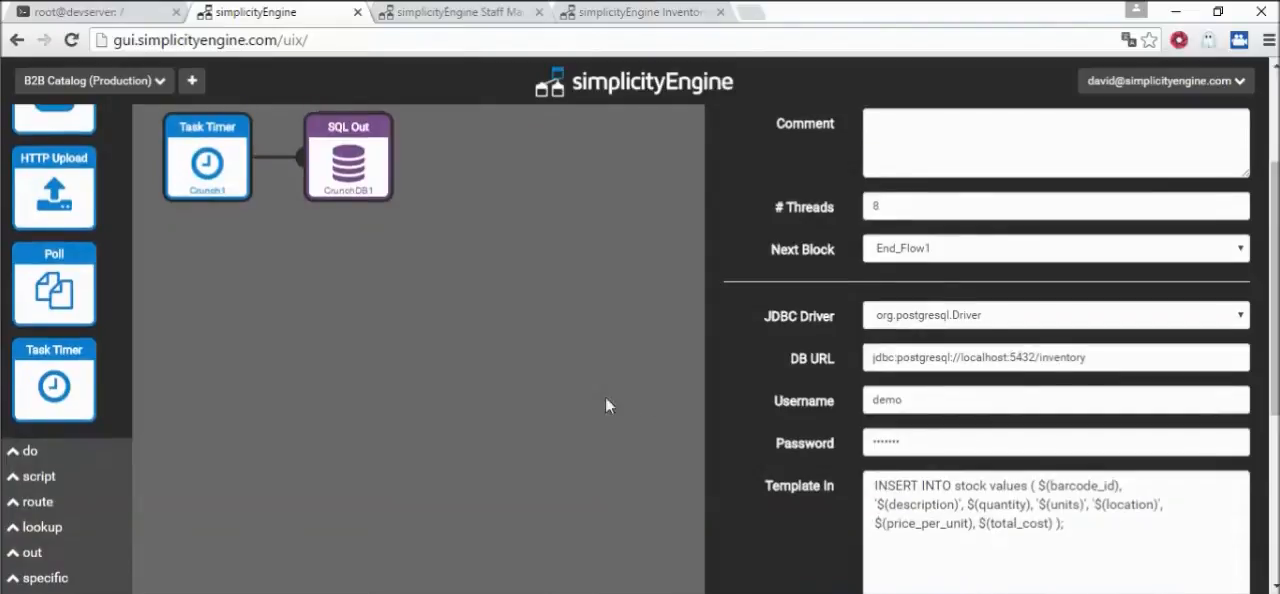
scroll(605, 400, up, 3)
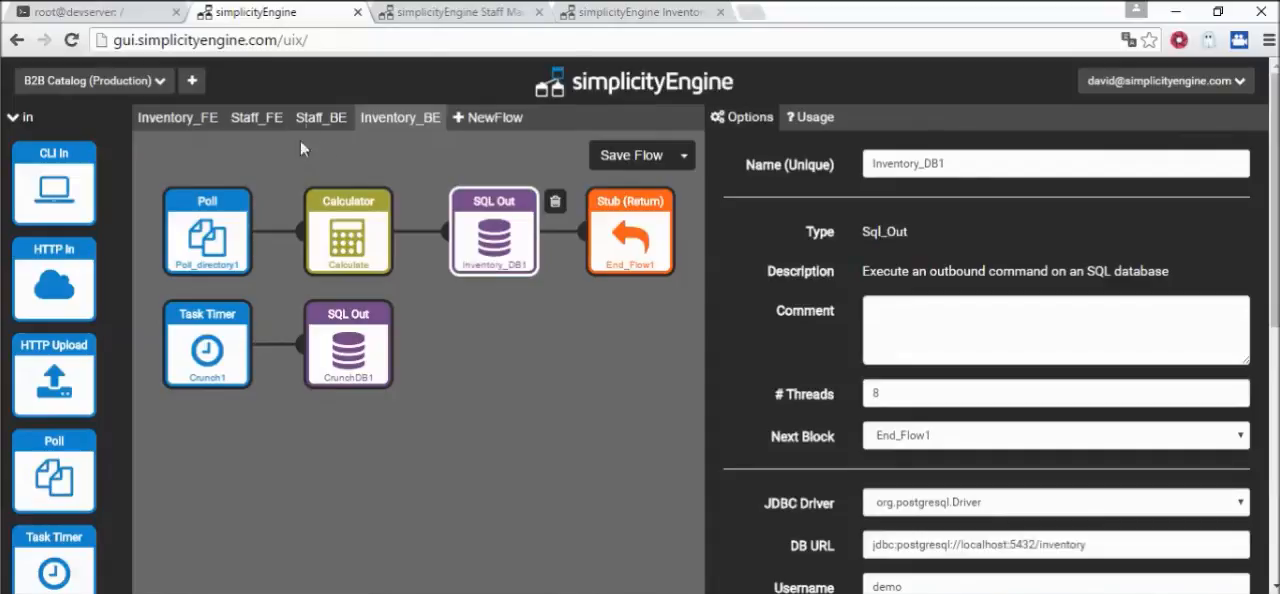
Open the Staff_BE flow and align the REST_interface1 HTTP In block directly beneath the Assignment block
click(322, 120)
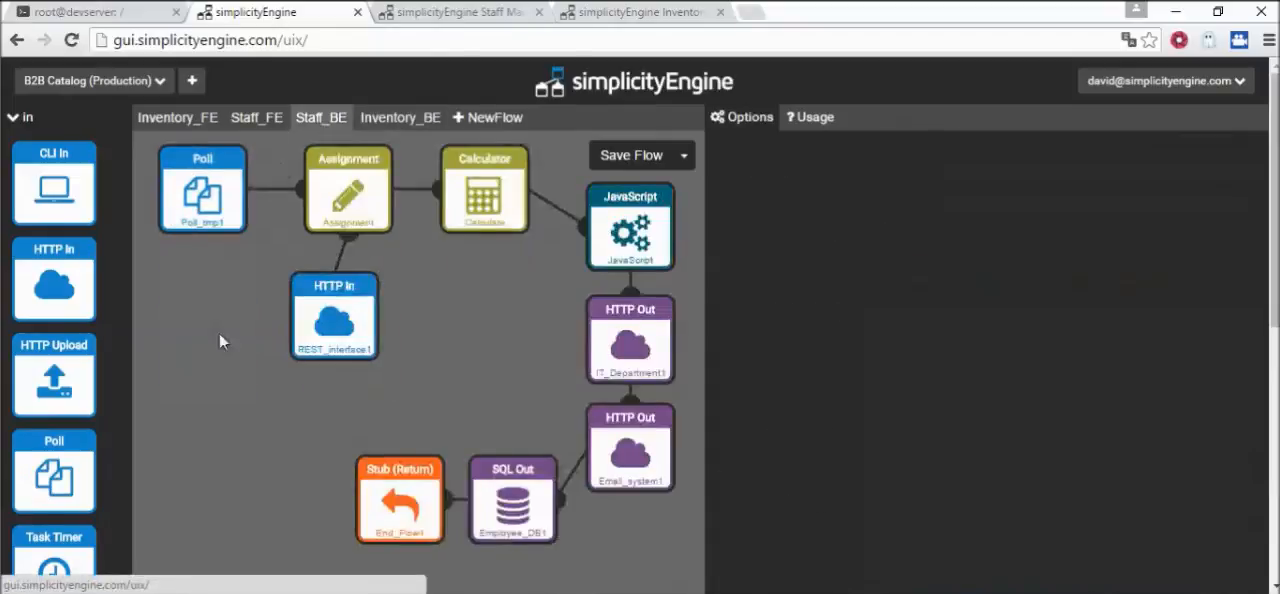
drag(334, 318, 348, 323)
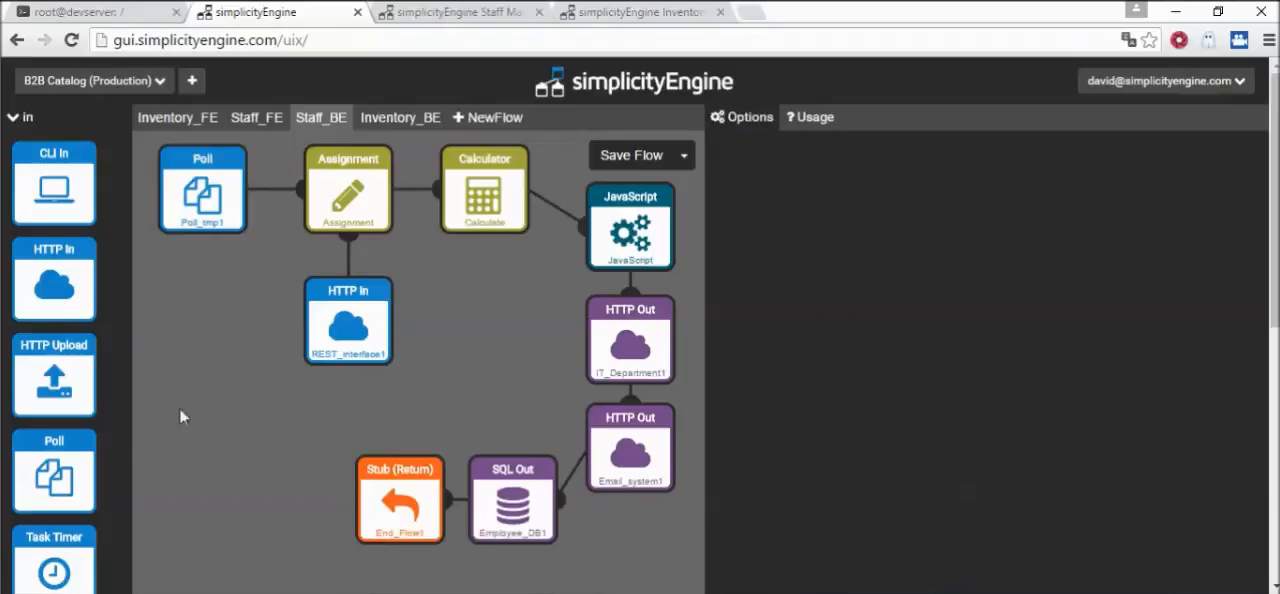
Review the settings of the Poll, HTTP In, Assignment and Calculator blocks in the Staff_BE flow
click(187, 204)
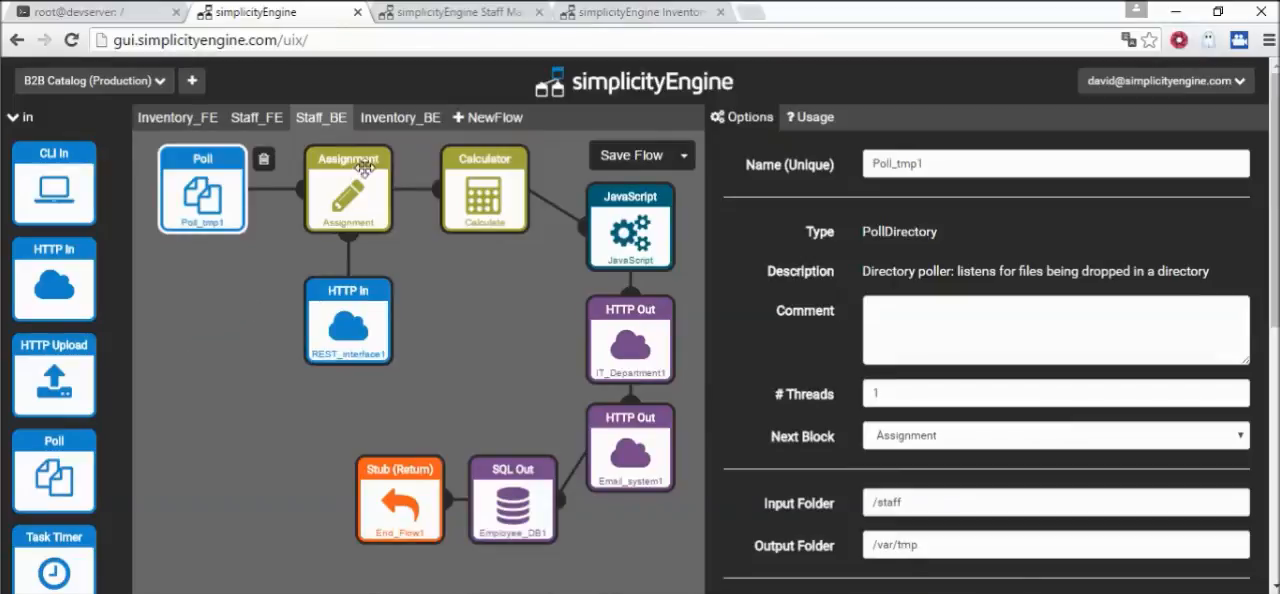
click(354, 341)
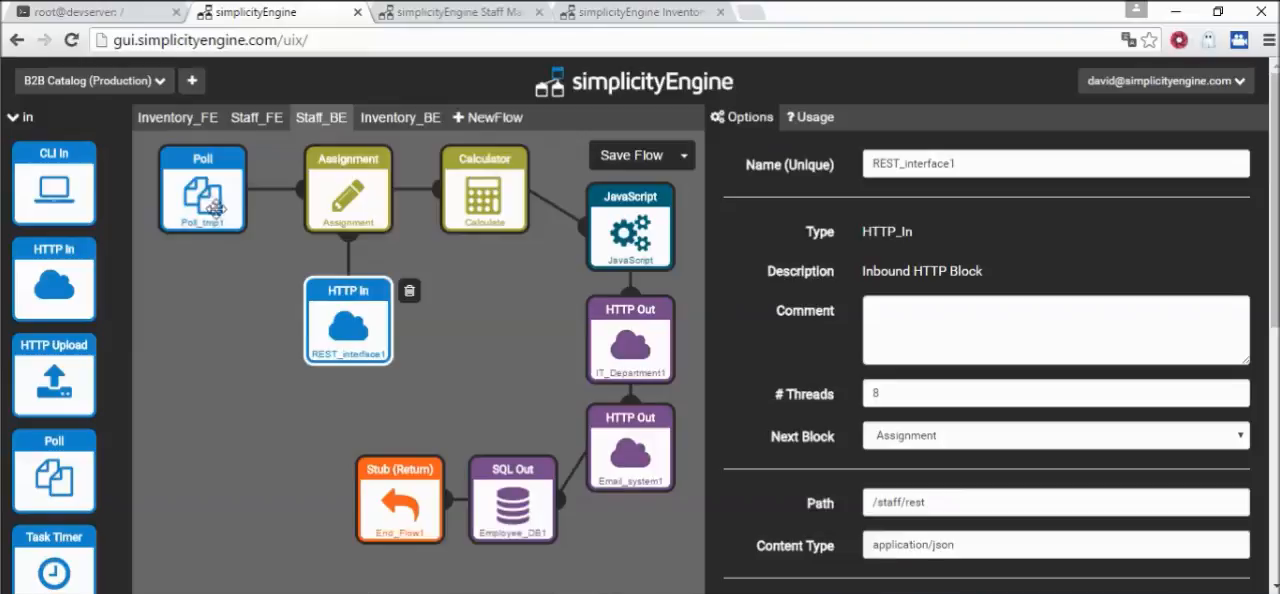
click(352, 194)
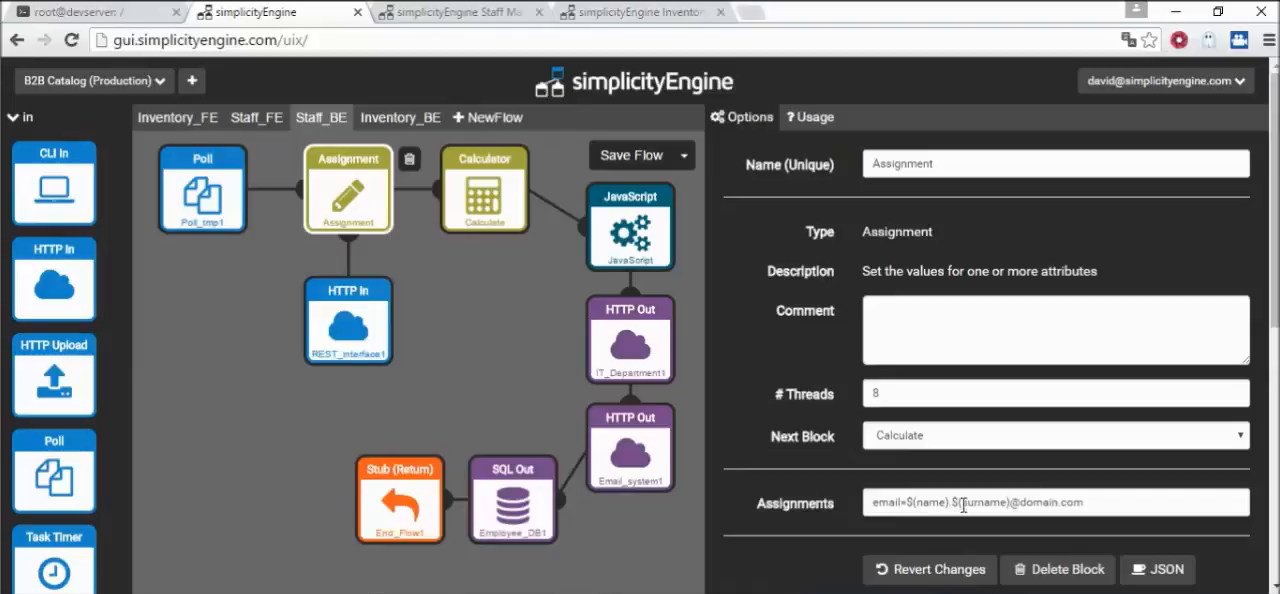
click(481, 199)
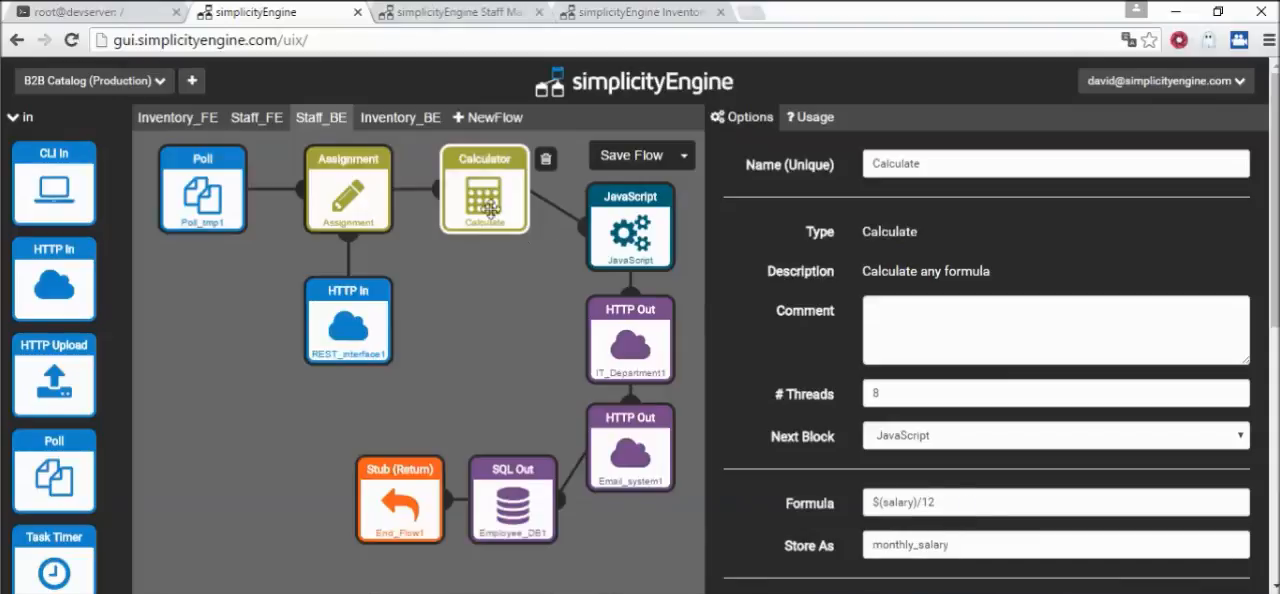
Examine the JavaScript block's full script, including how it derives vacation_days from the start date
click(658, 233)
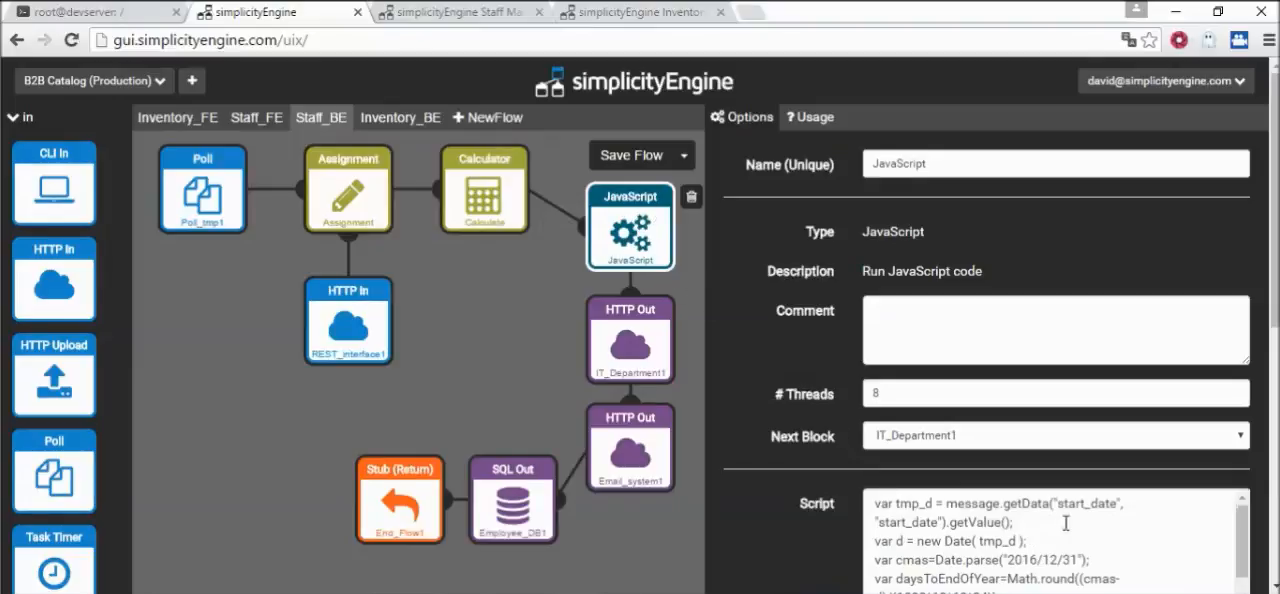
scroll(1065, 519, down, 3)
scroll(1065, 519, down, 1)
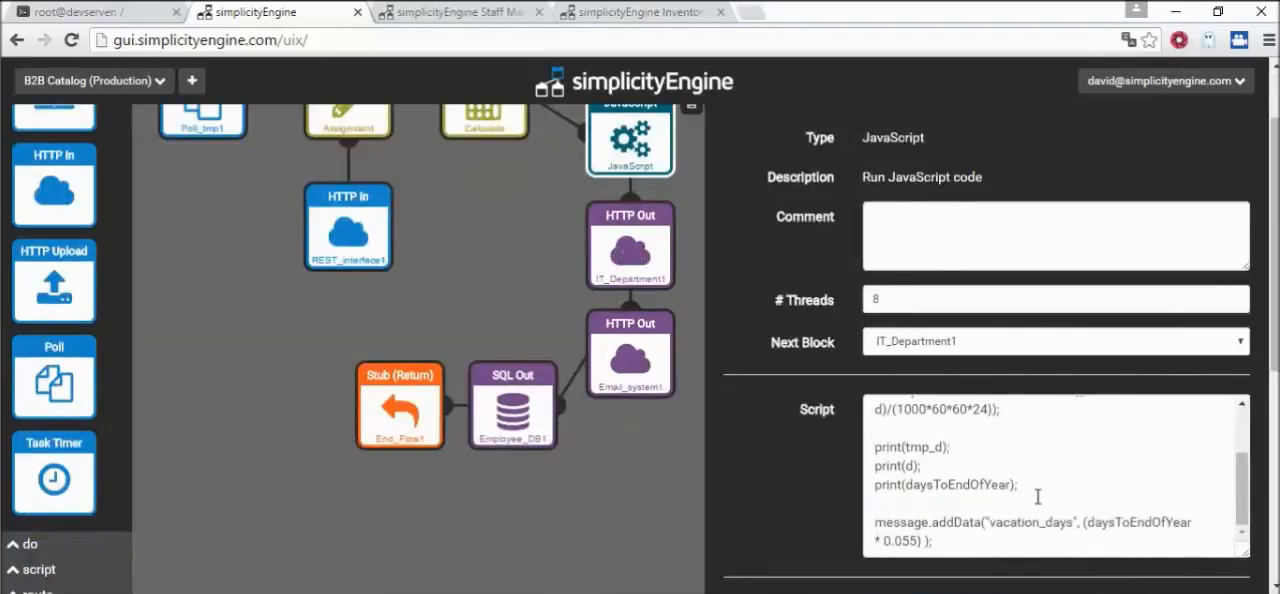
scroll(1068, 497, up, 2)
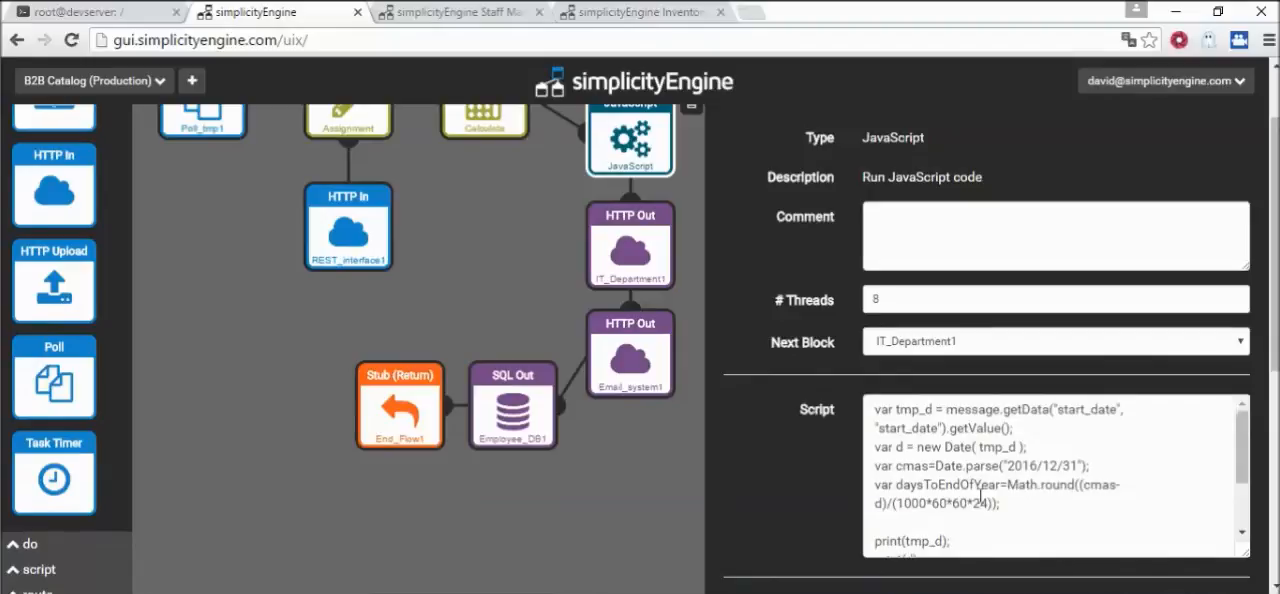
scroll(998, 488, down, 2)
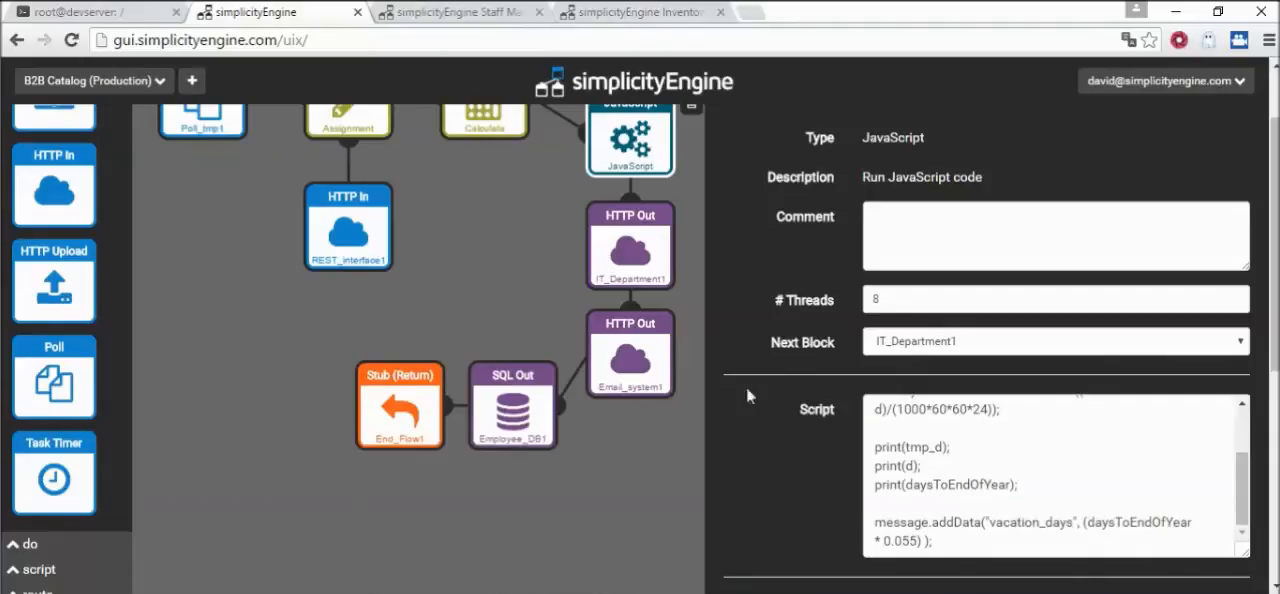
scroll(402, 282, up, 2)
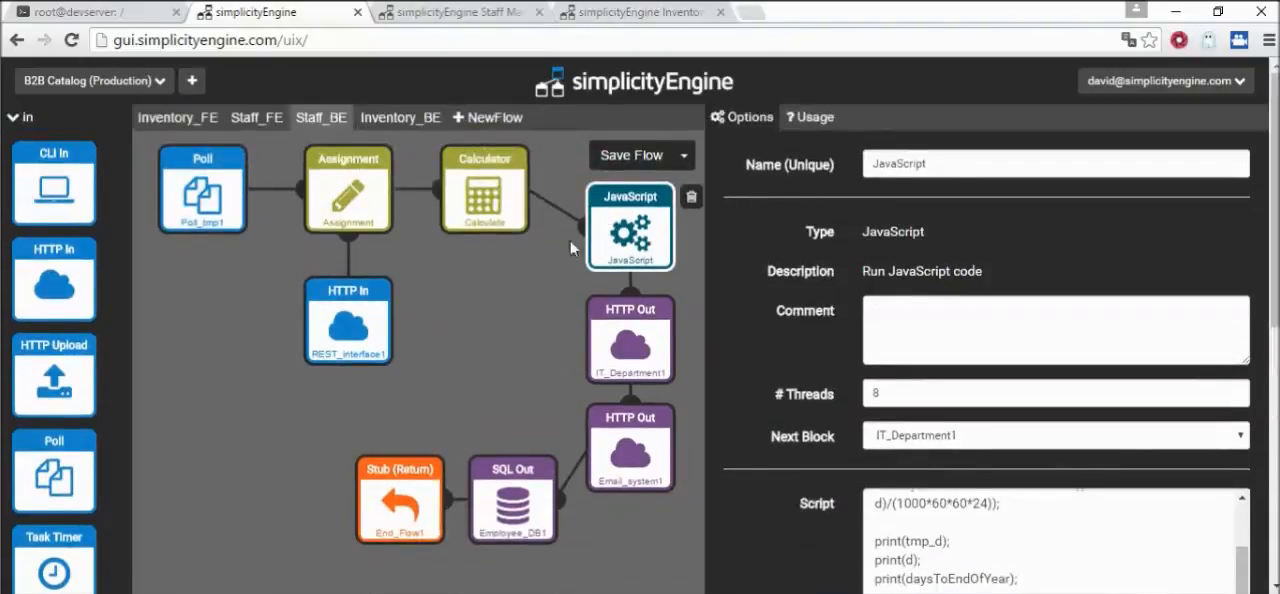
Examine the IT_Department1 HTTP Out block's URL, HTTP action, credential fields and request template
click(635, 335)
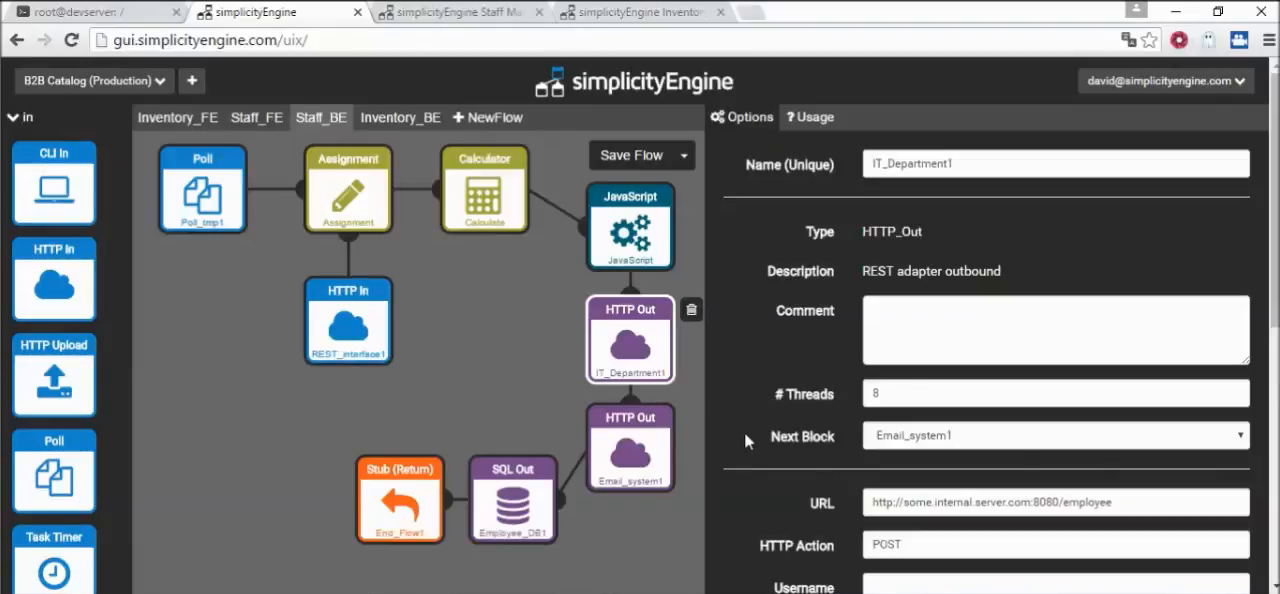
scroll(761, 440, down, 1)
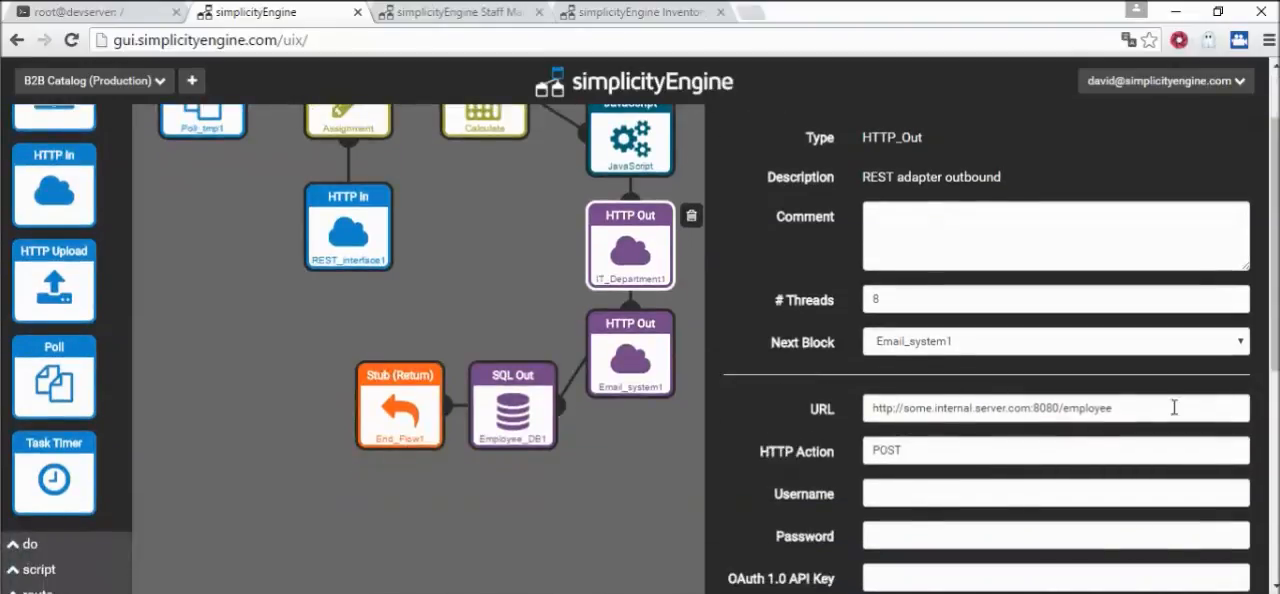
scroll(787, 418, down, 2)
scroll(789, 420, down, 1)
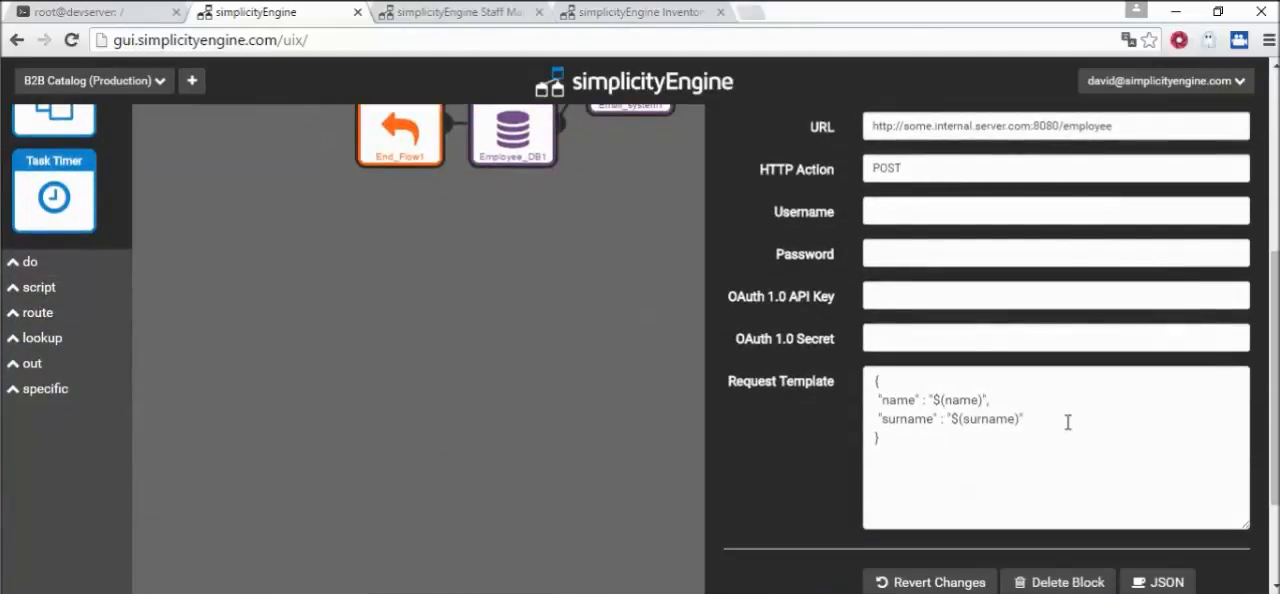
scroll(984, 425, up, 1)
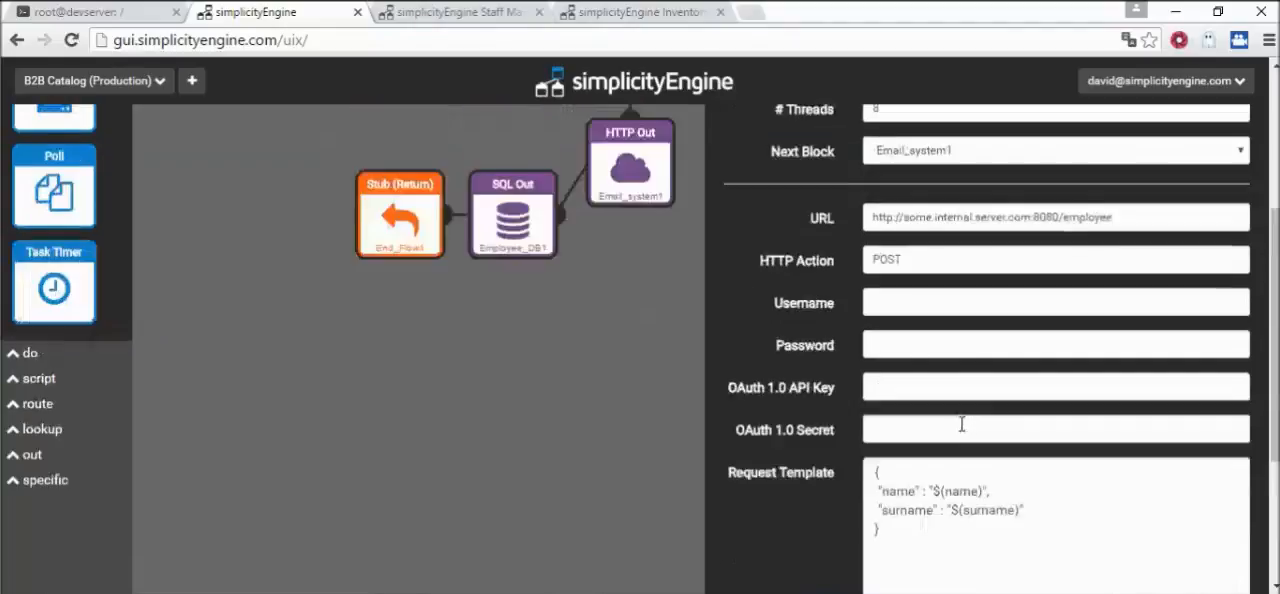
Examine the Email_system1 HTTP Out block's URL, HTTP action and credential fields, and compare them with IT_Department1's settings
scroll(797, 442, up, 3)
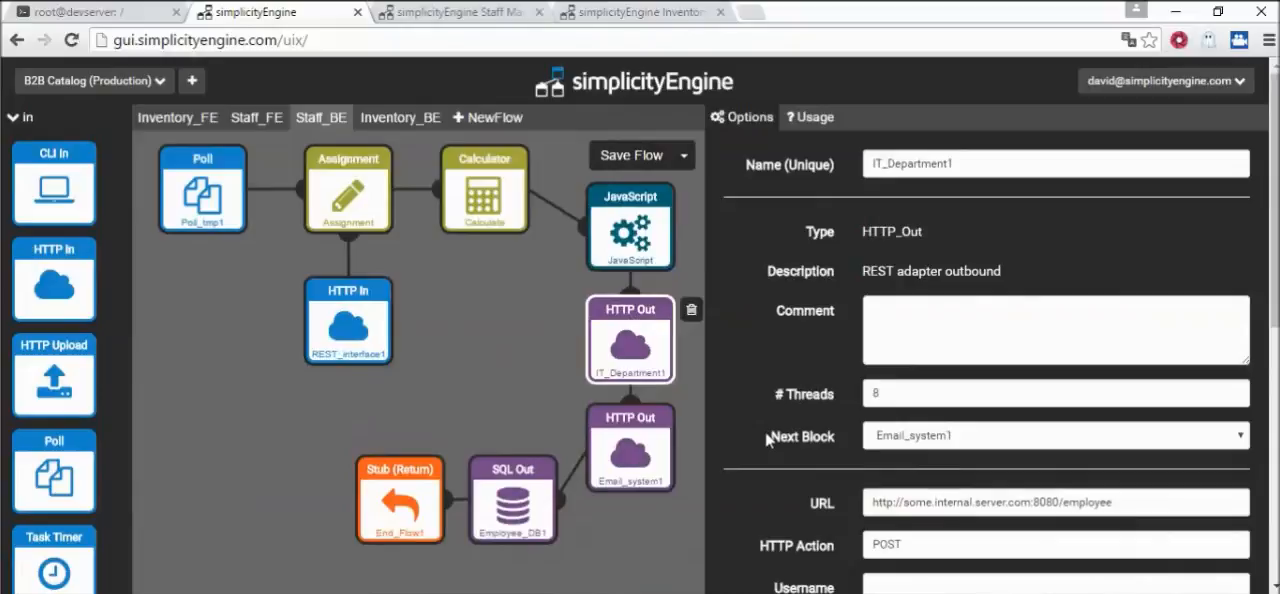
click(623, 443)
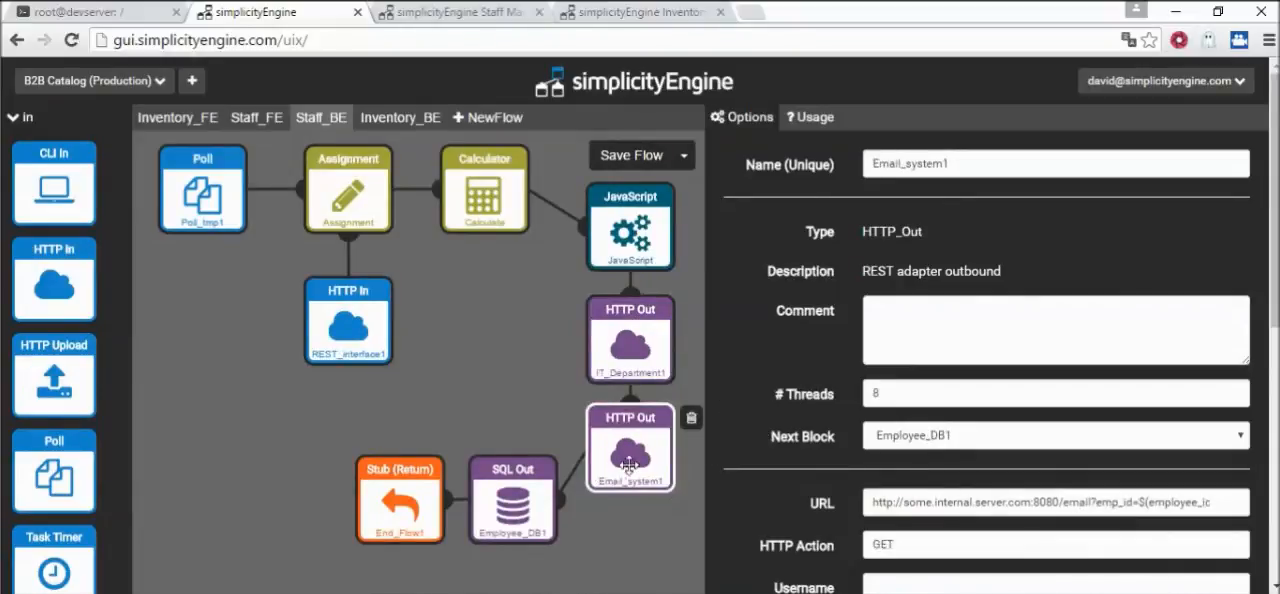
scroll(829, 487, down, 1)
scroll(829, 484, down, 1)
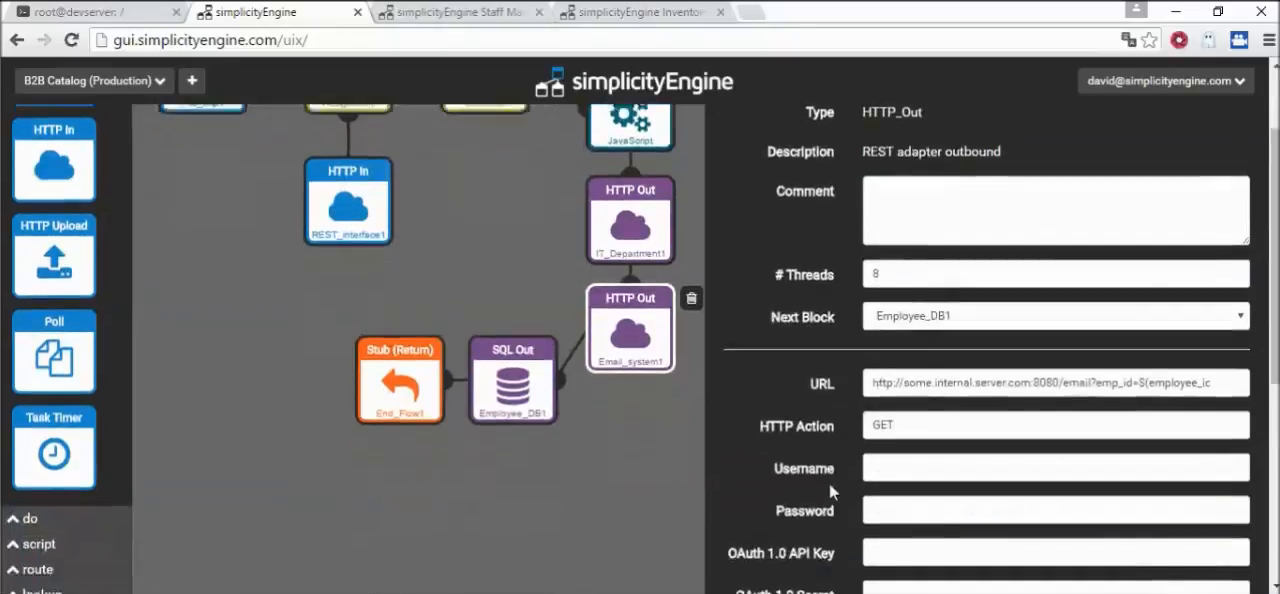
scroll(829, 483, up, 1)
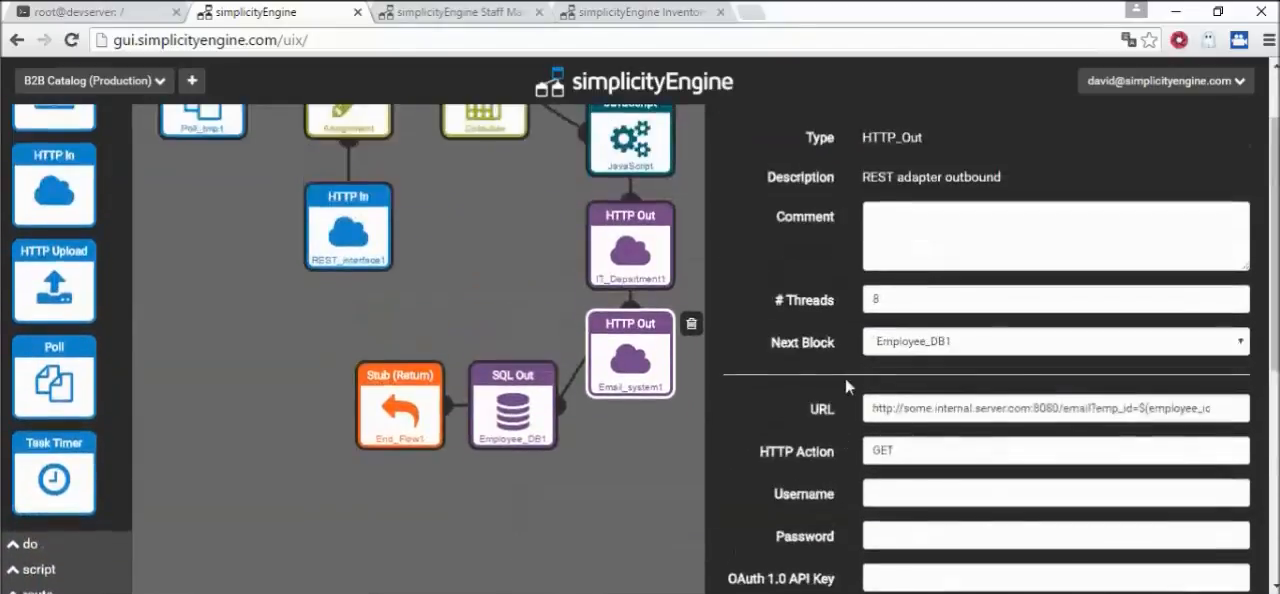
click(644, 236)
click(606, 342)
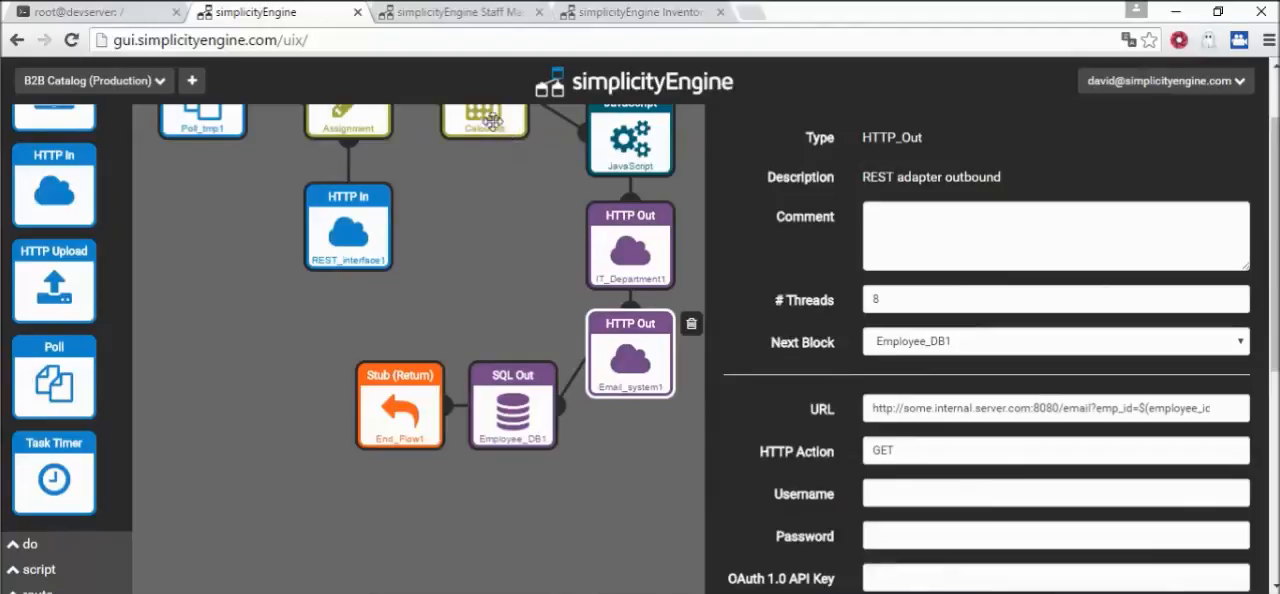
click(638, 254)
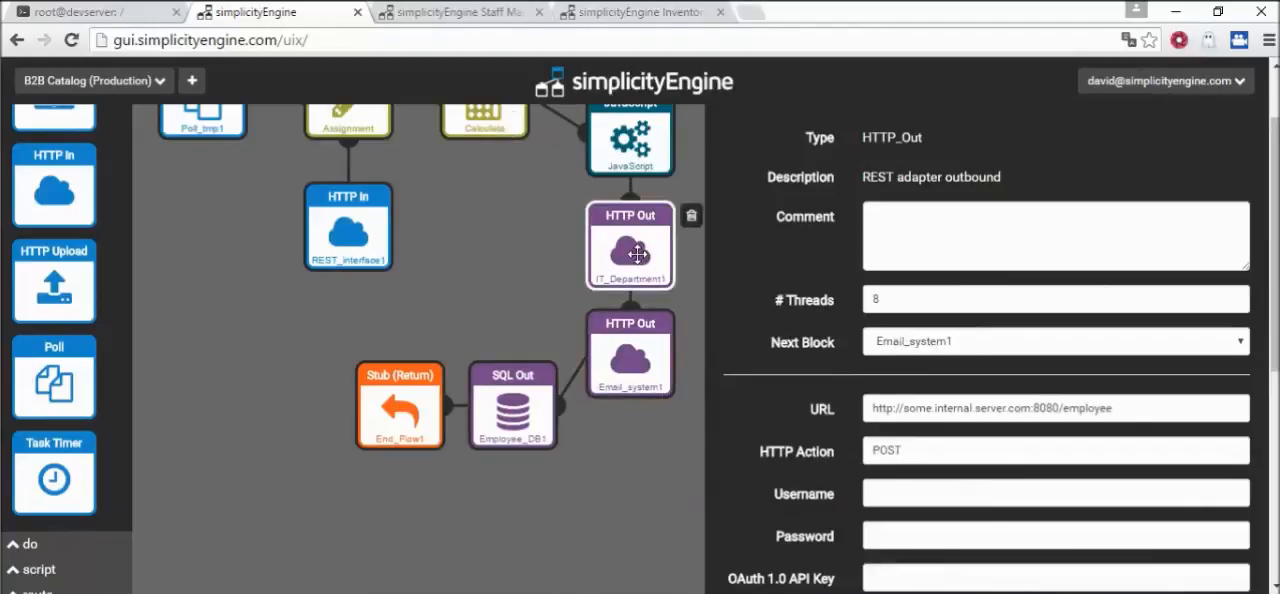
Review the Employee_DB1 SQL Out block's database settings and the End_Flow1 Stub block's response code and reason
click(508, 403)
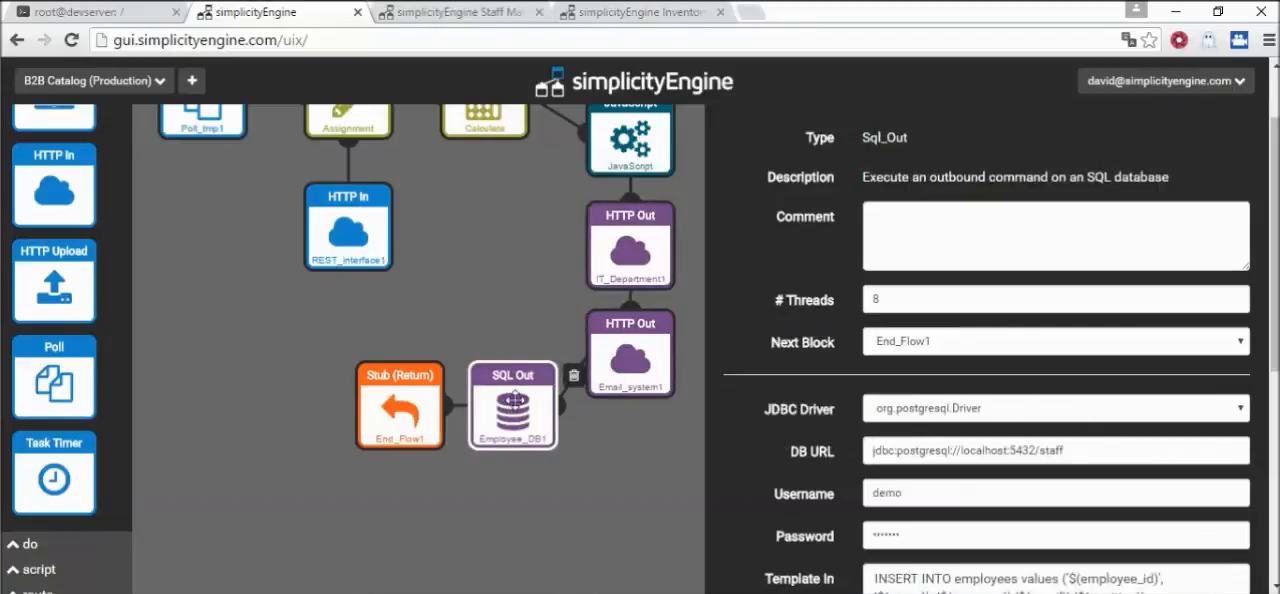
click(411, 410)
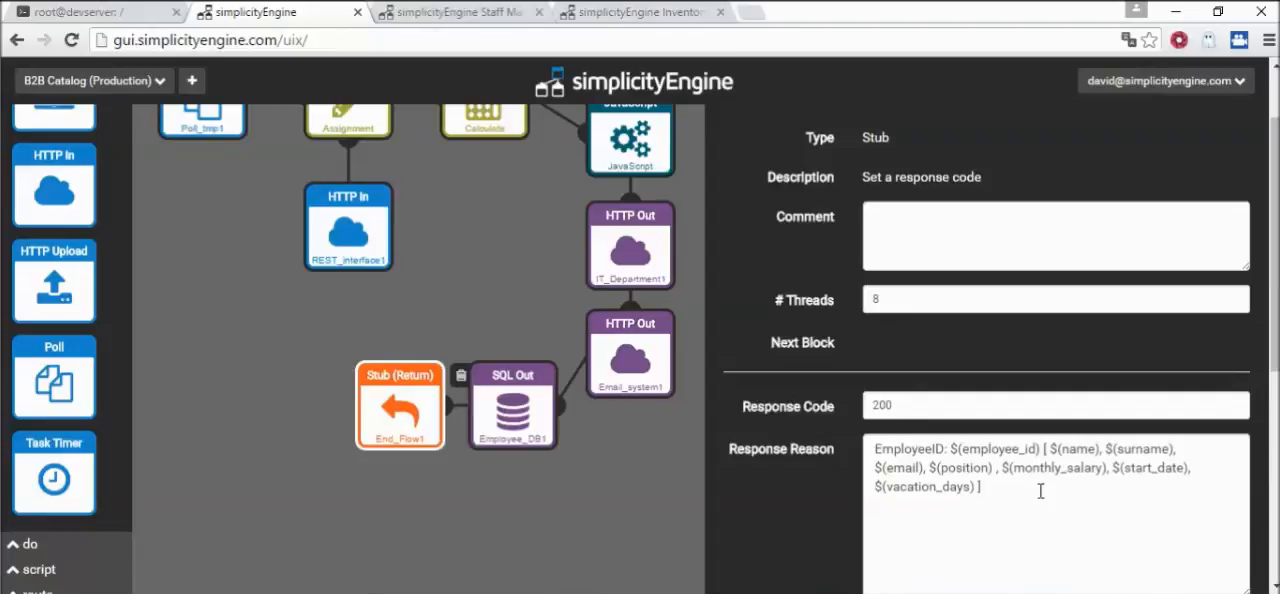
scroll(279, 391, up, 2)
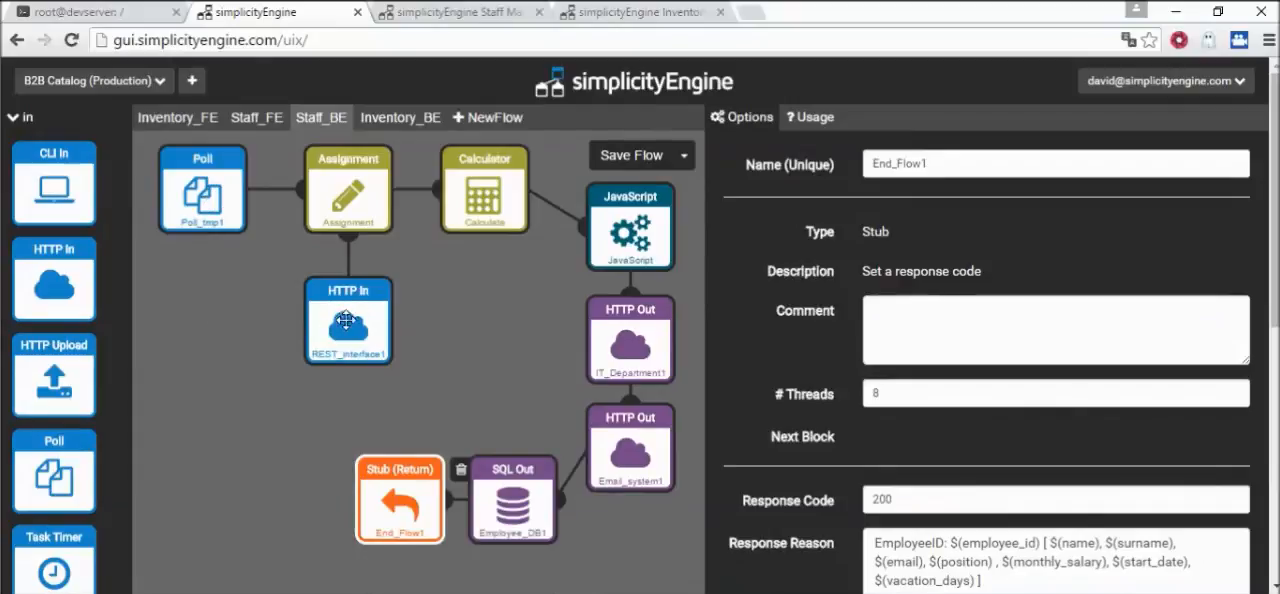
Review the Poll_tmp1 block's input and output folders and the FindEmployees1 SQL Out block in the Staff_FE flow
click(205, 186)
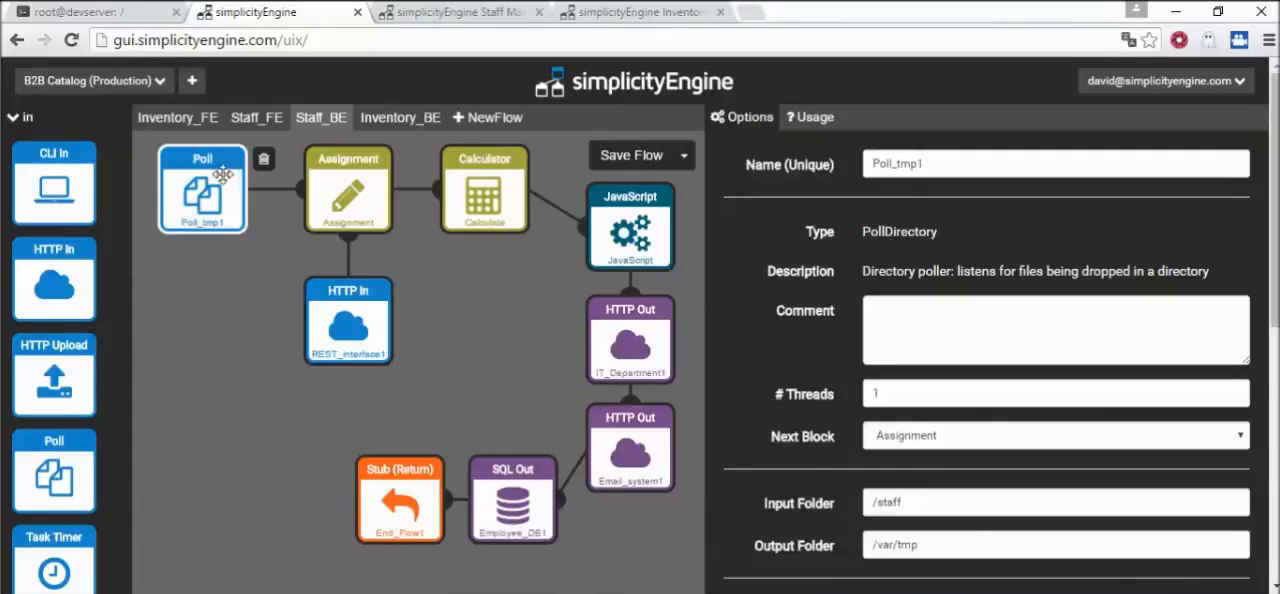
click(258, 118)
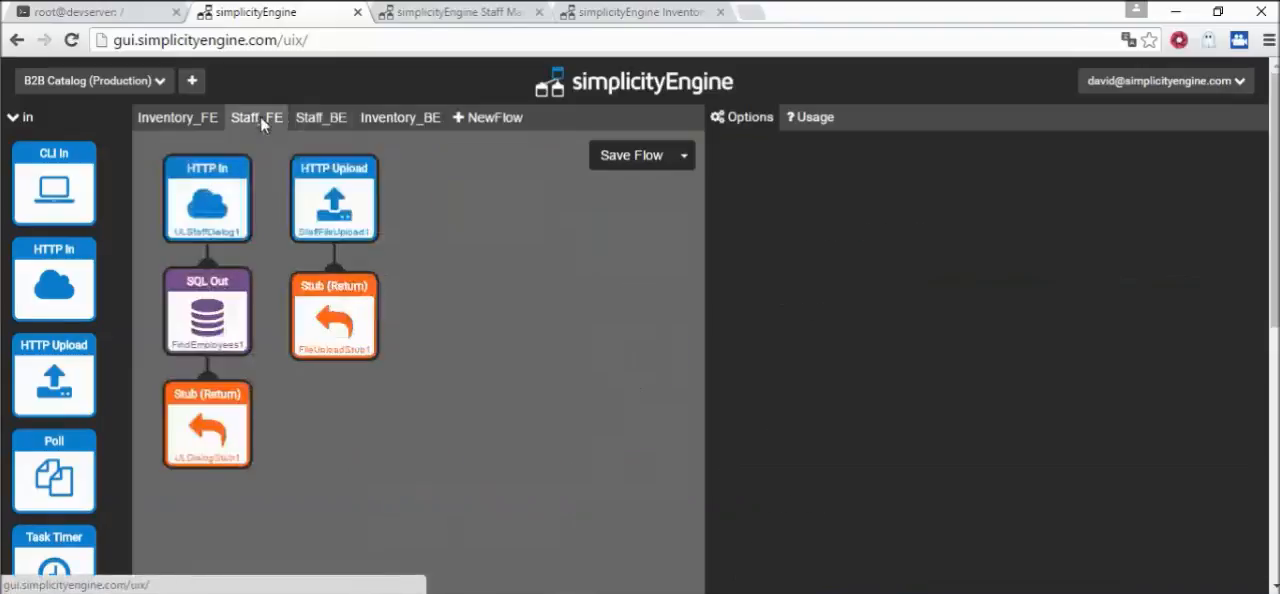
click(215, 317)
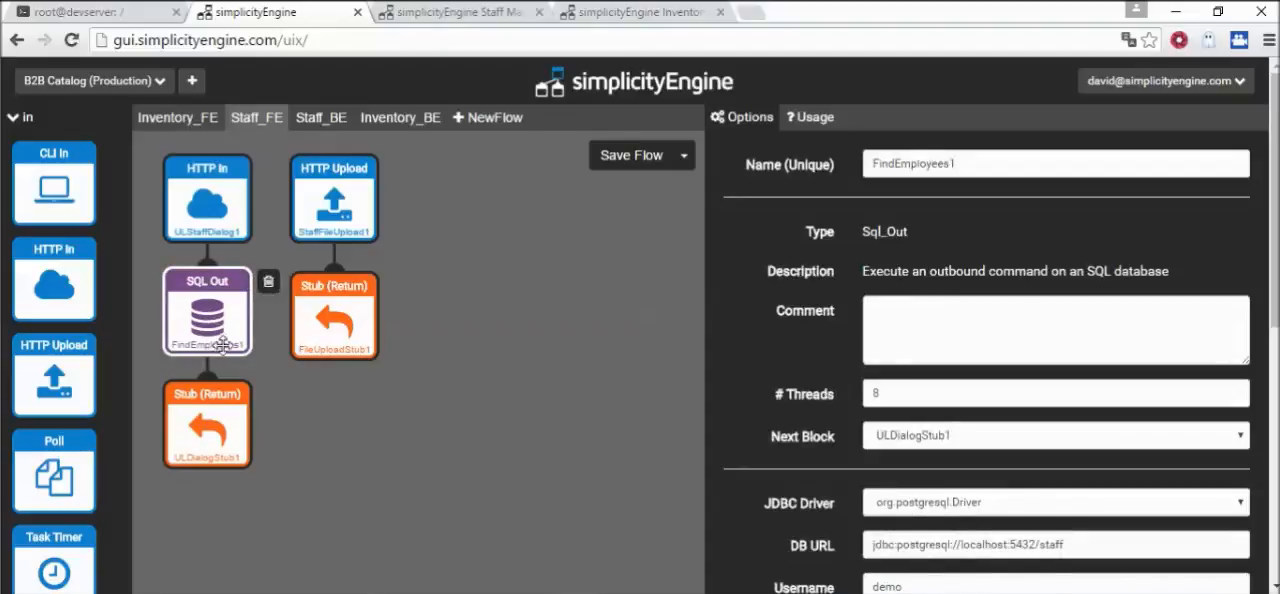
Look over the employee table on the Staff management page and the contents of the staff file in Notepad
click(474, 16)
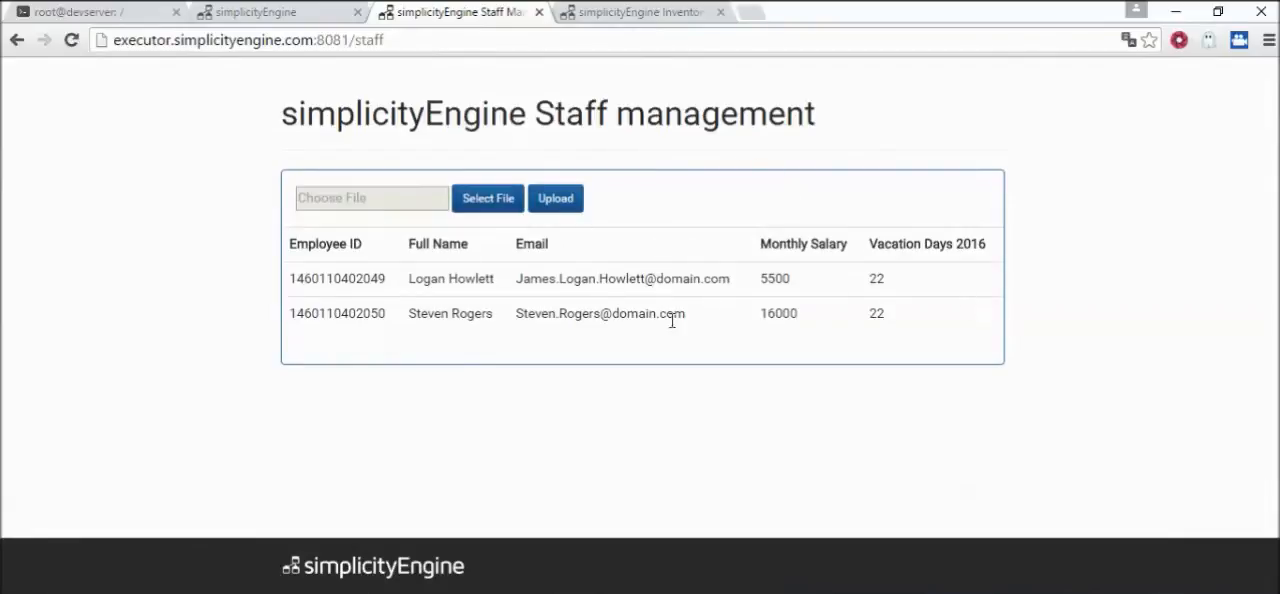
mouse_move(664, 592)
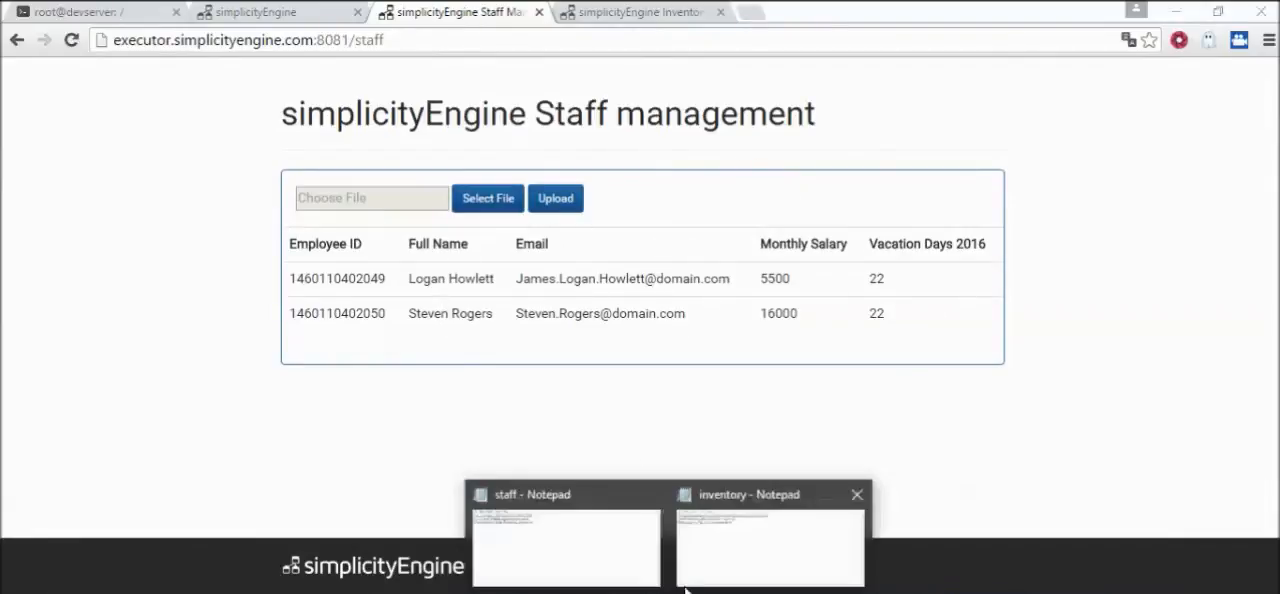
click(584, 552)
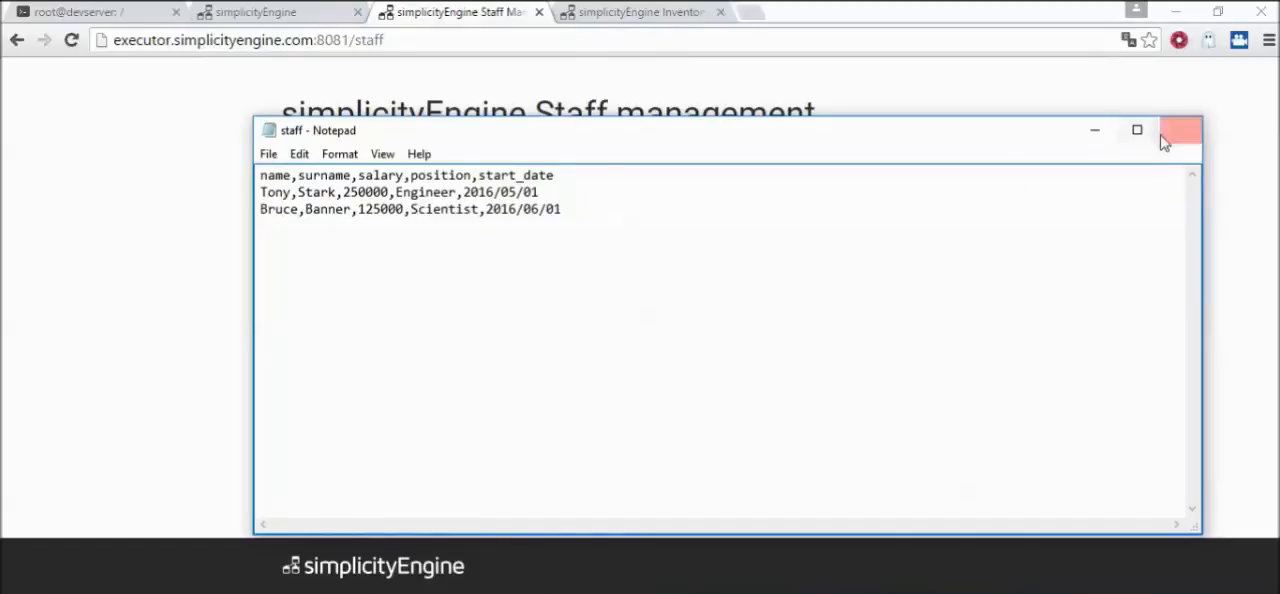
click(1092, 132)
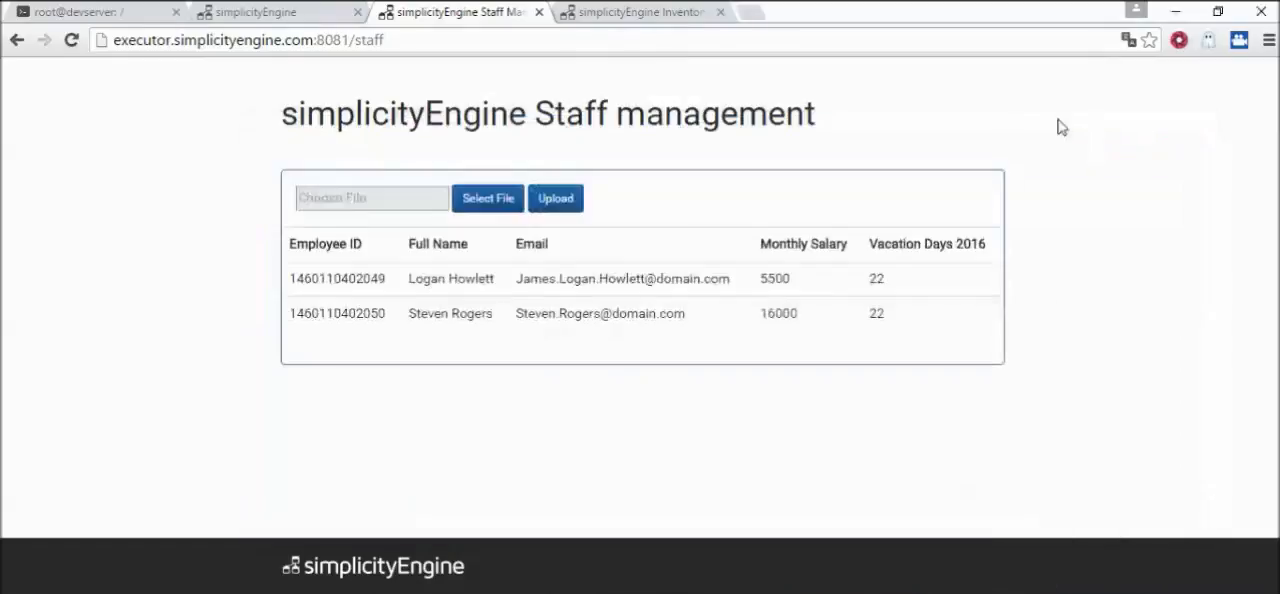
Upload staff.txt on the Staff management page and reload the employee table
click(473, 205)
double_click(223, 155)
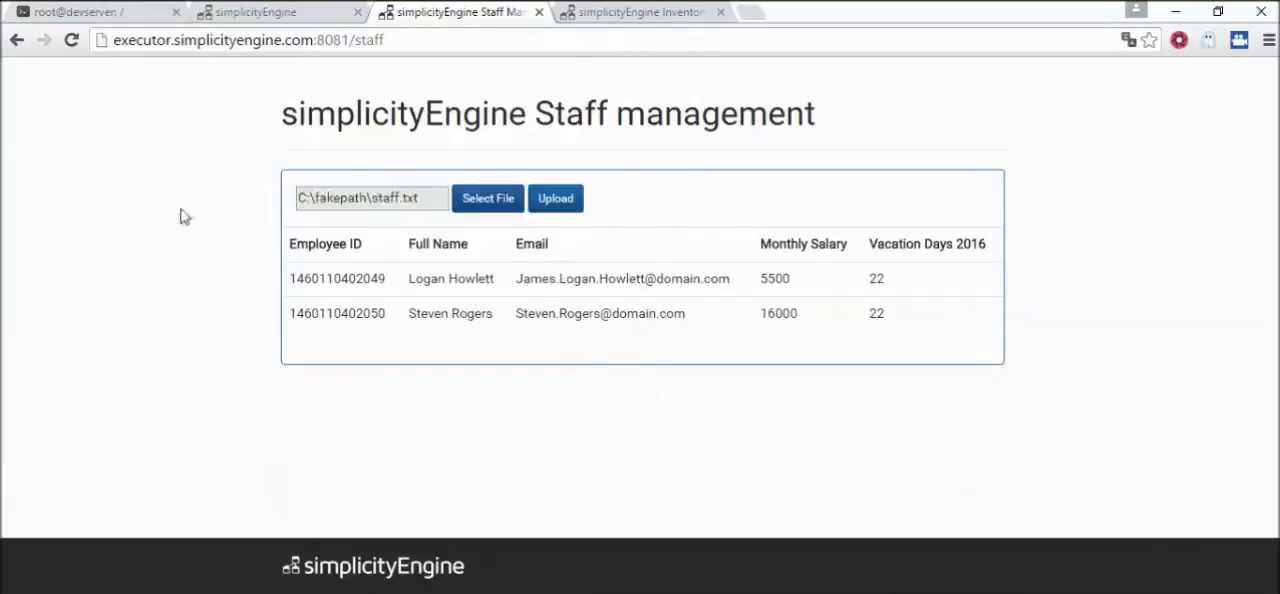
click(566, 205)
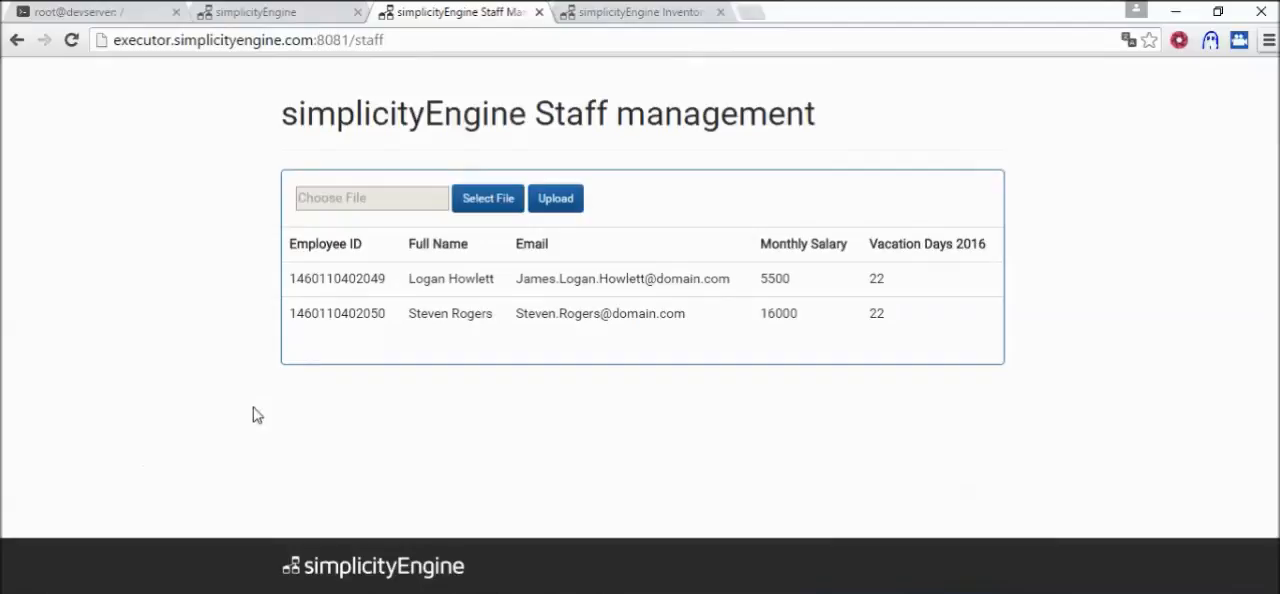
key(F5)
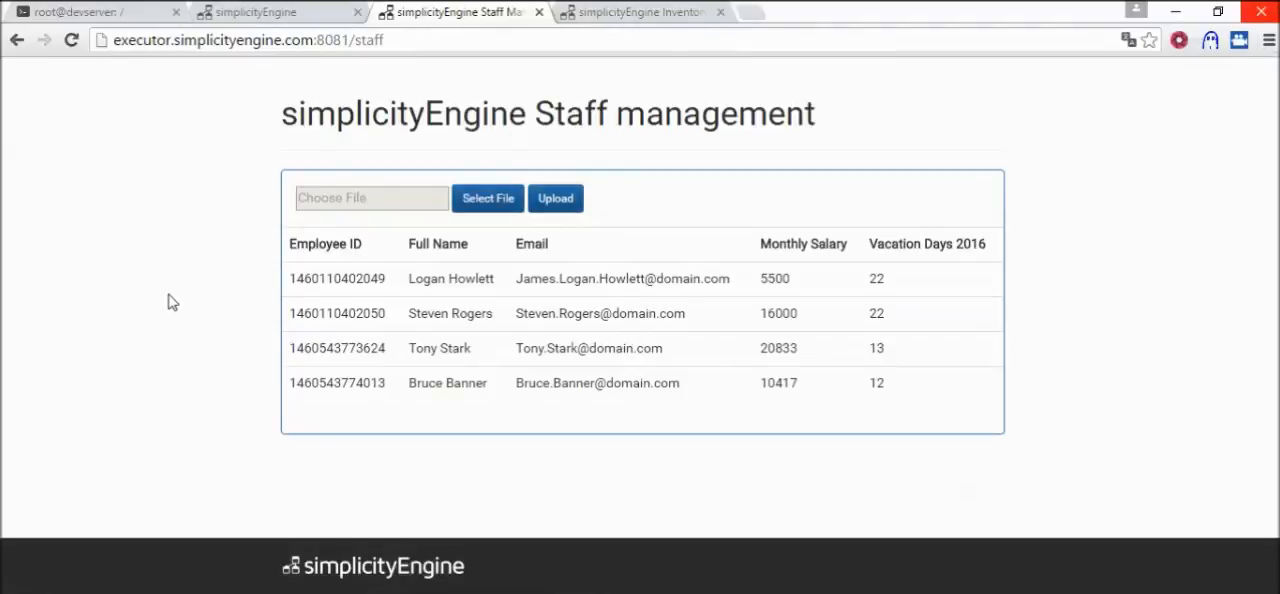
Check the path and content type of the REST_interface1 HTTP In block in the Staff_BE flow, and return to the Staff management page
click(296, 16)
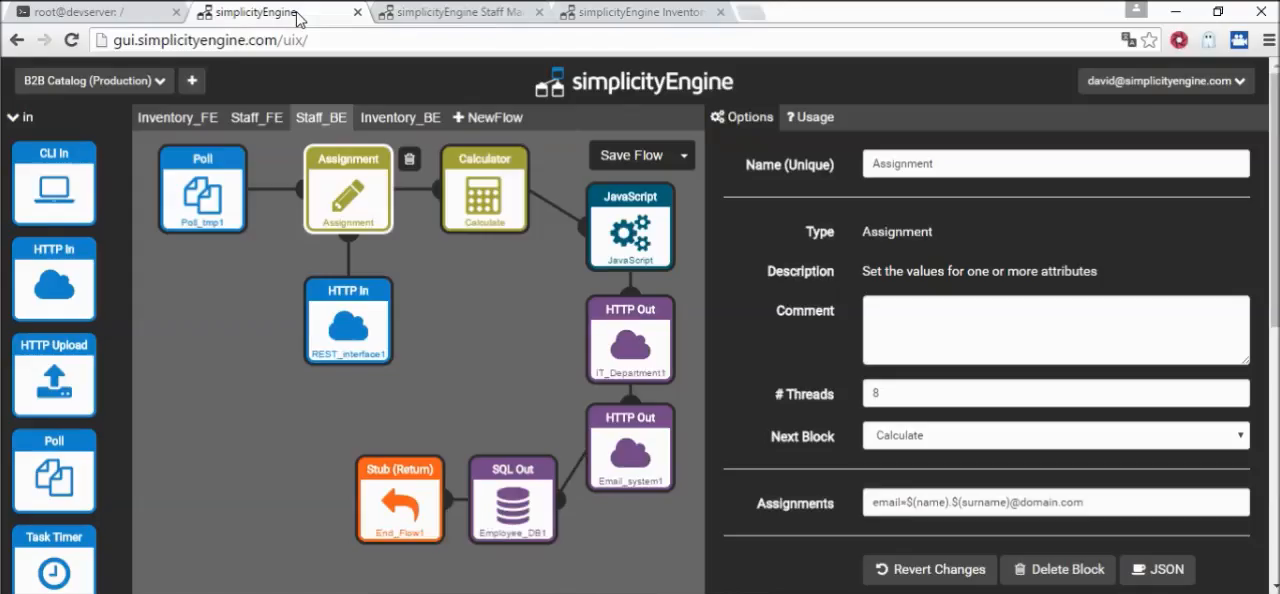
click(346, 336)
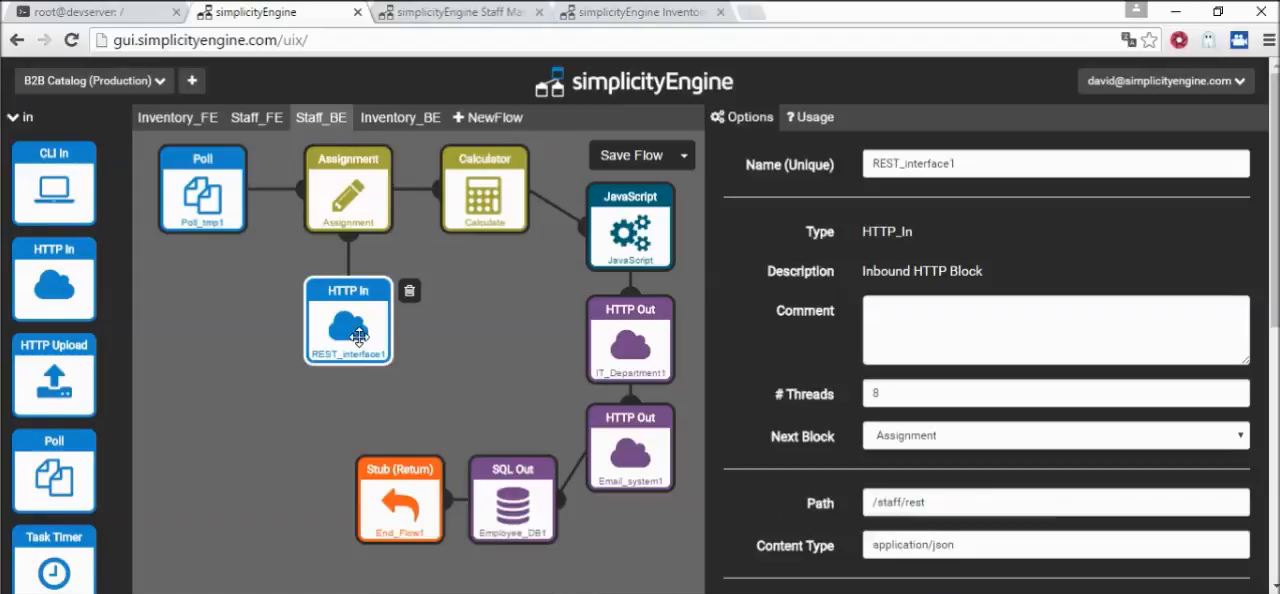
click(476, 11)
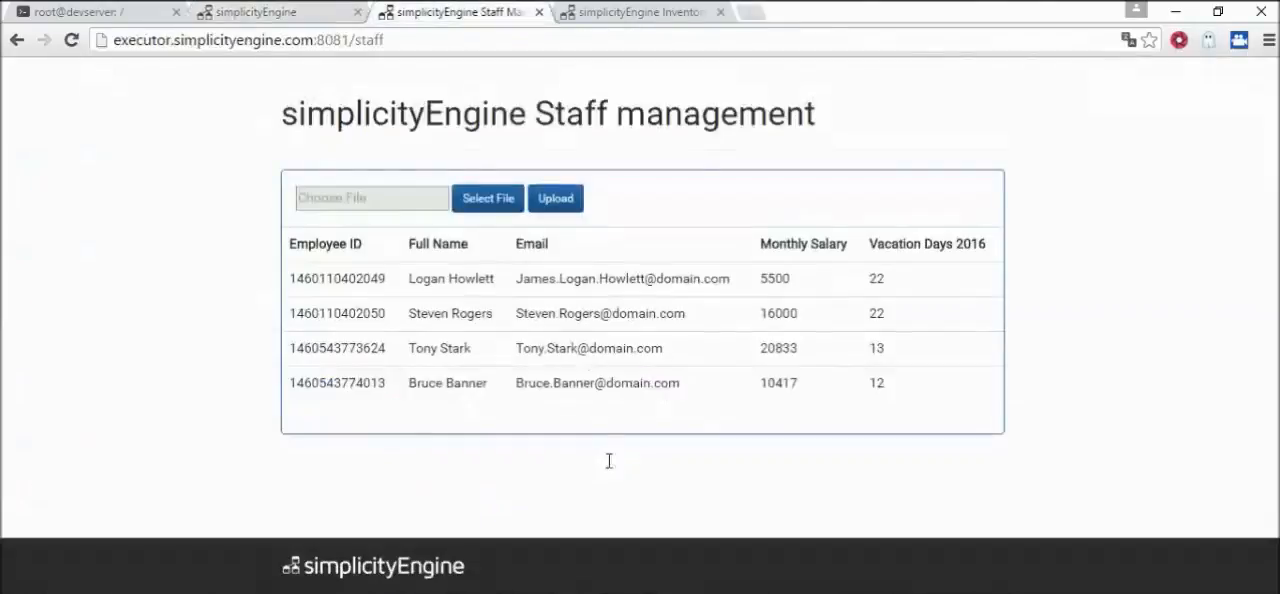
Switch to Postman and examine the staff/rest POST request's URL and its raw JSON body with the new employee's details
key(alt+Tab)
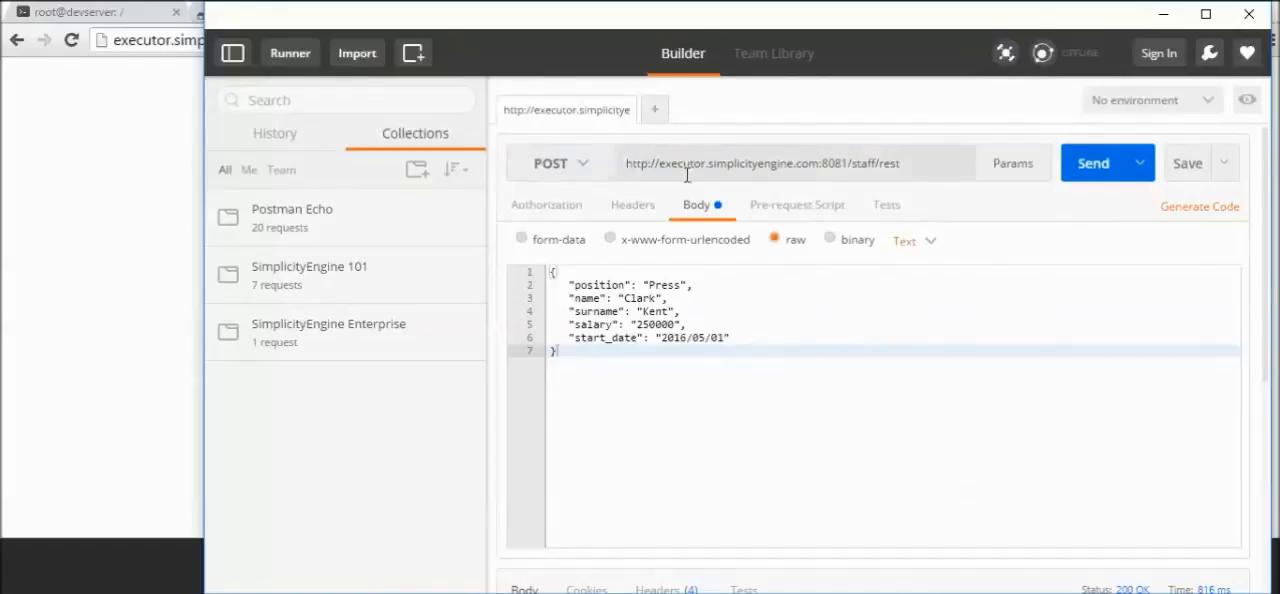
drag(922, 162, 616, 153)
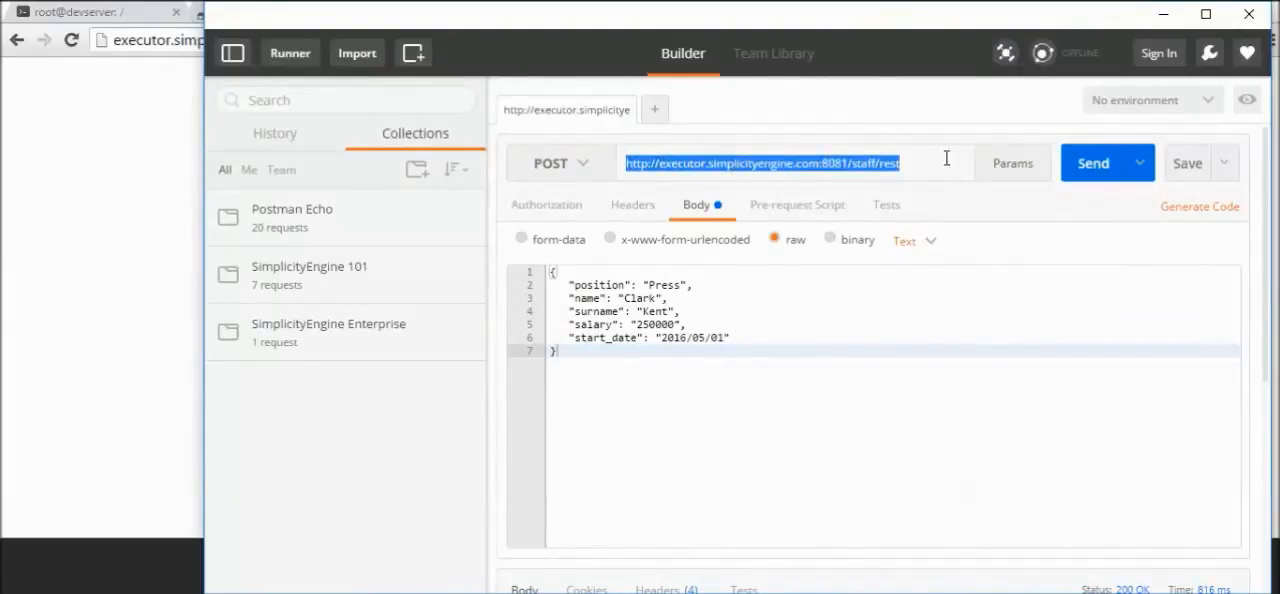
click(788, 398)
key(ctrl+a)
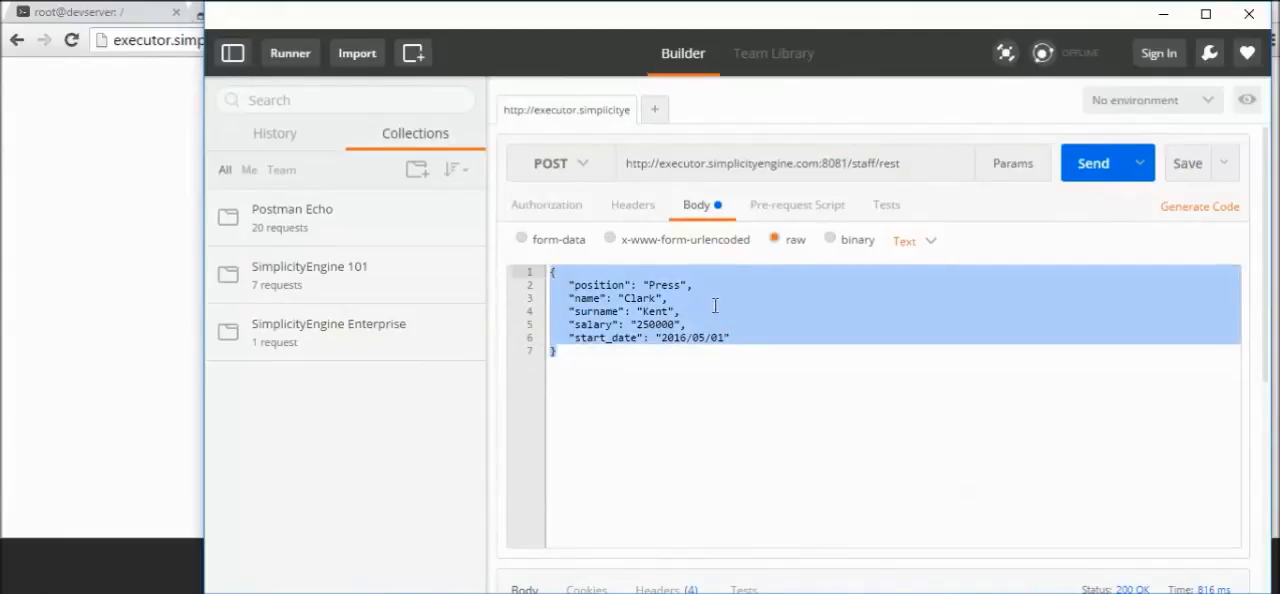
click(714, 303)
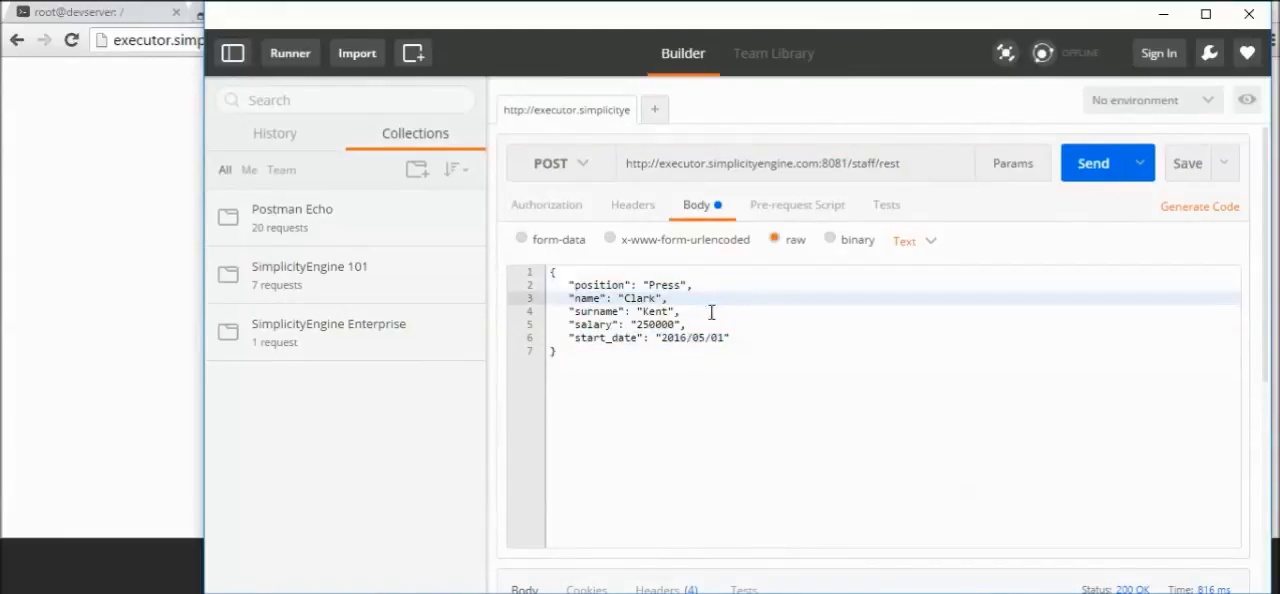
click(680, 378)
click(1090, 173)
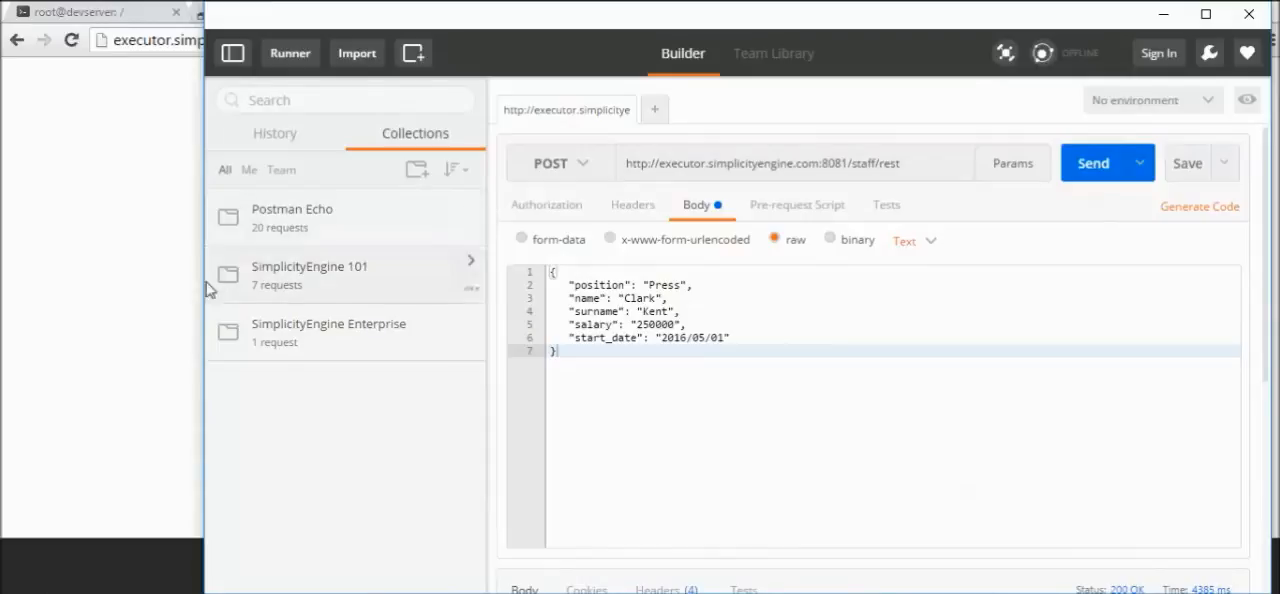
click(147, 302)
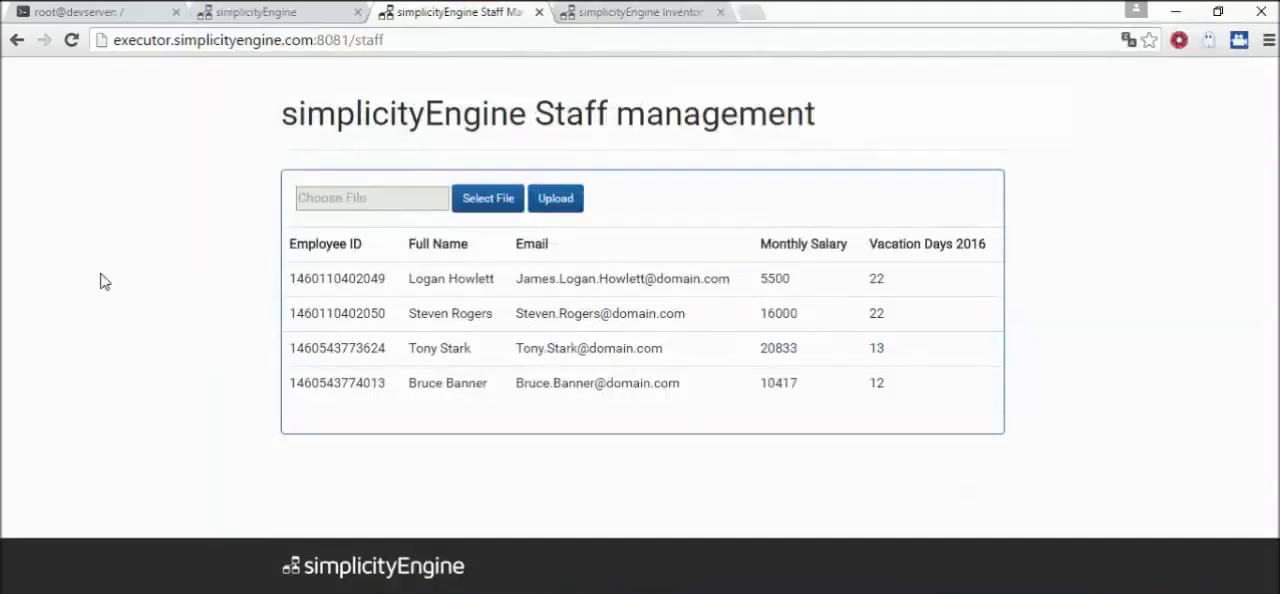
key(F5)
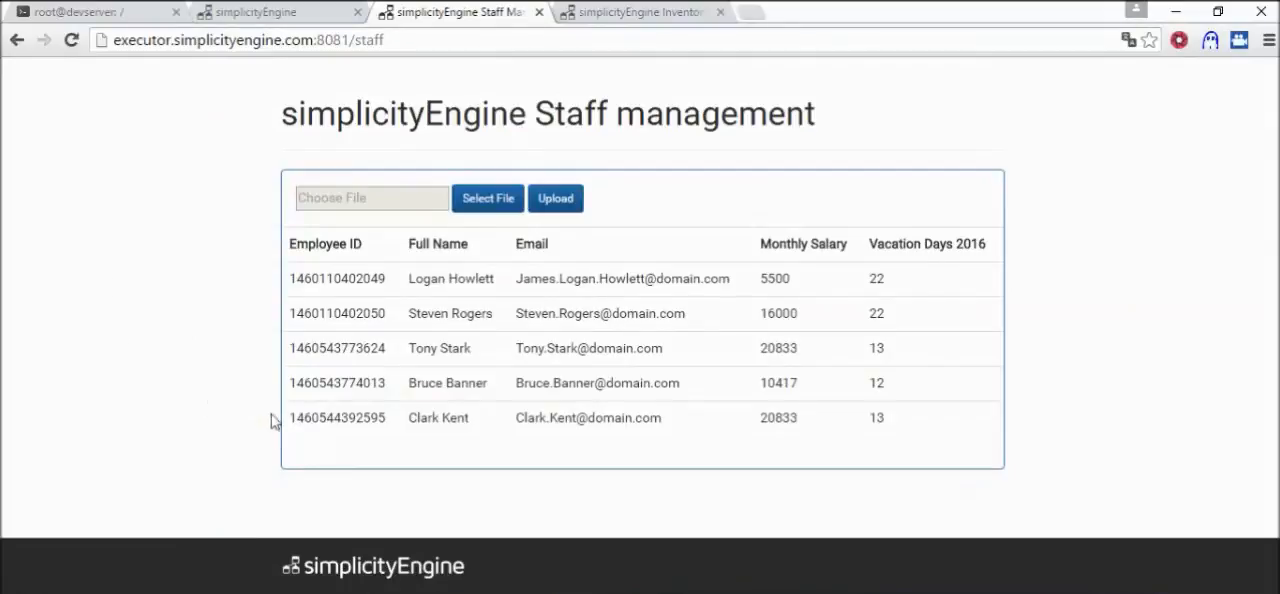
Inspect the newly added employee's ID, email and monthly salary in the last row of the staff table
double_click(327, 417)
drag(545, 418, 666, 423)
drag(826, 423, 743, 424)
click(340, 427)
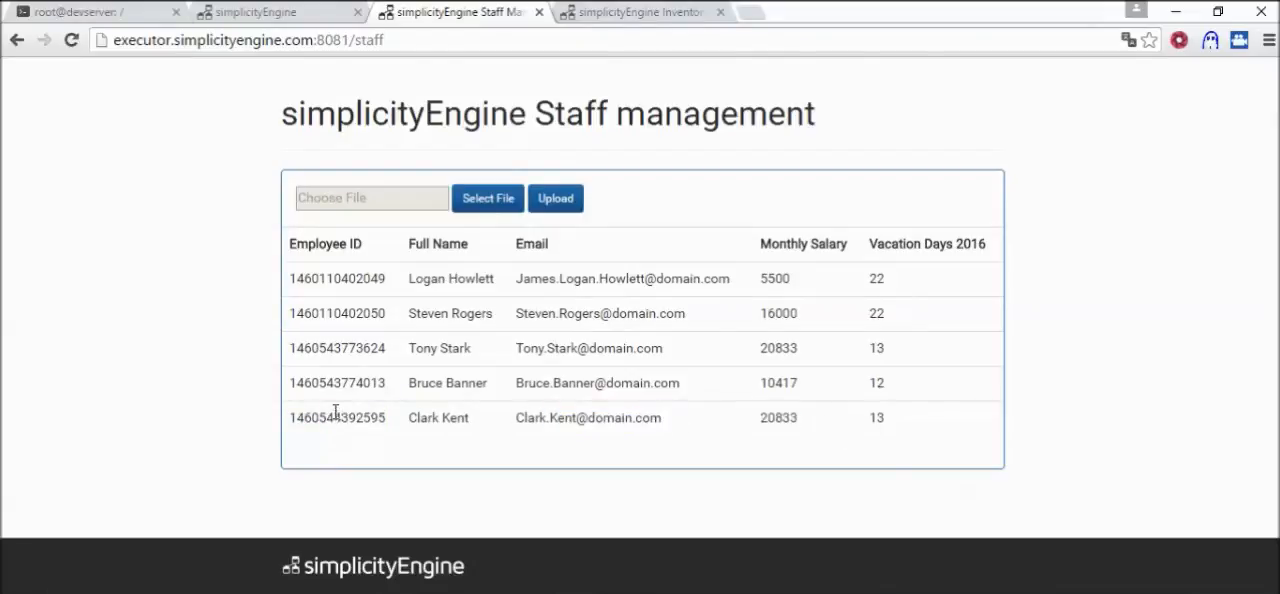
Compare the Staff_BE flow's Calculator formula and Assignment block with the values in the Staff management table
click(270, 13)
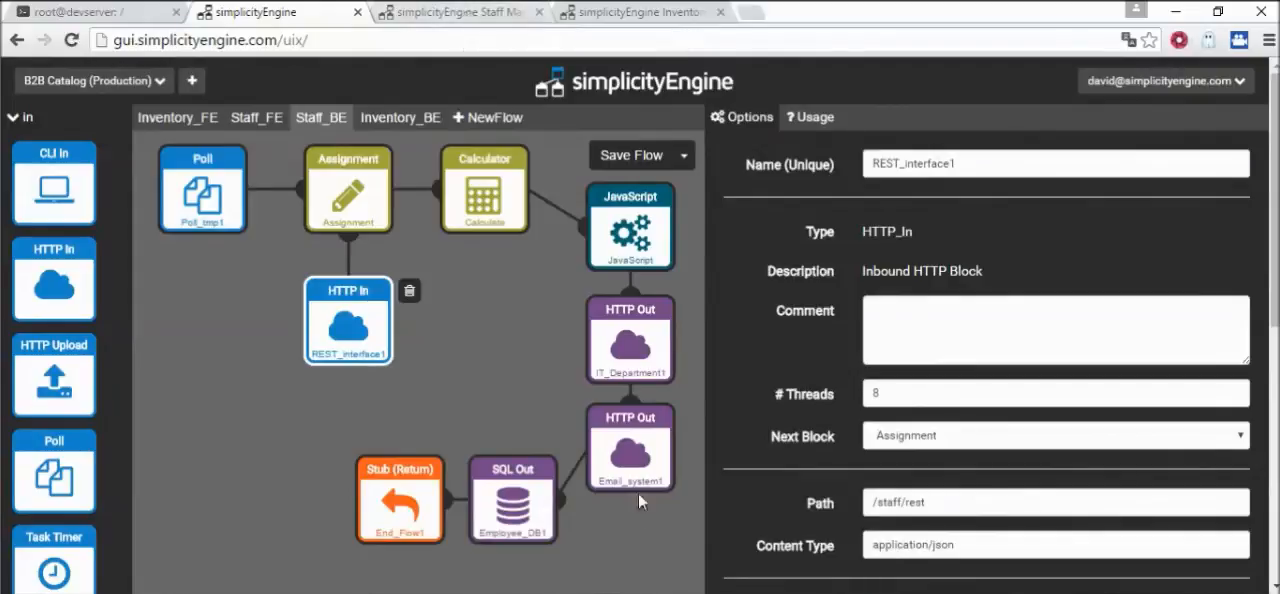
click(486, 188)
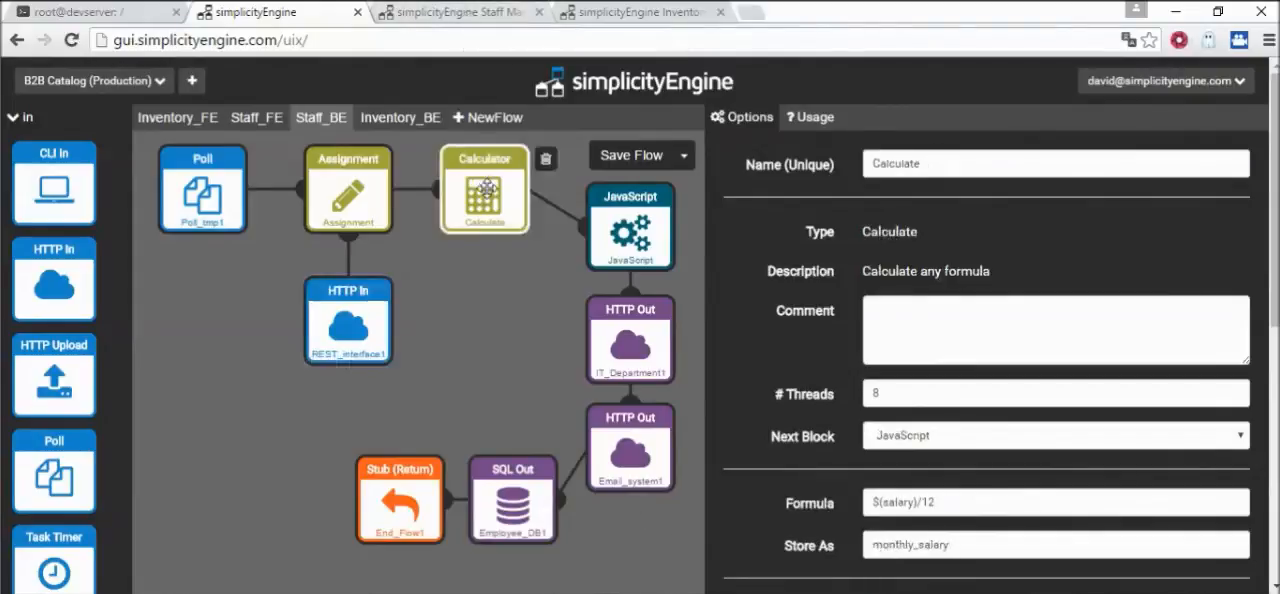
click(366, 172)
click(499, 198)
click(480, 12)
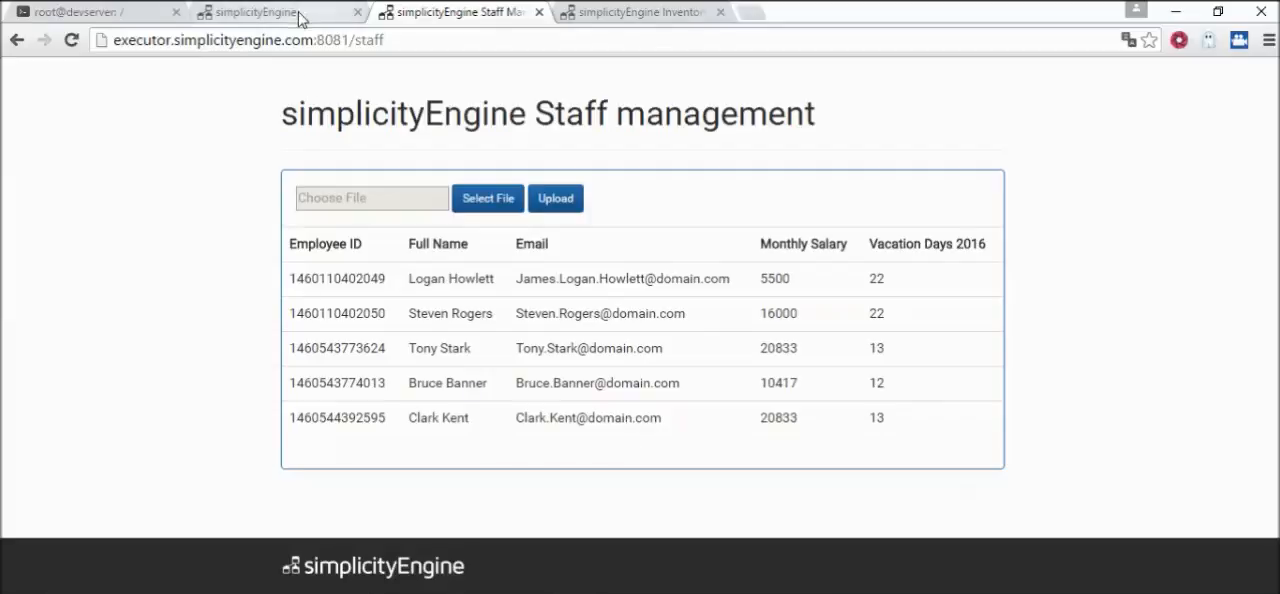
click(254, 11)
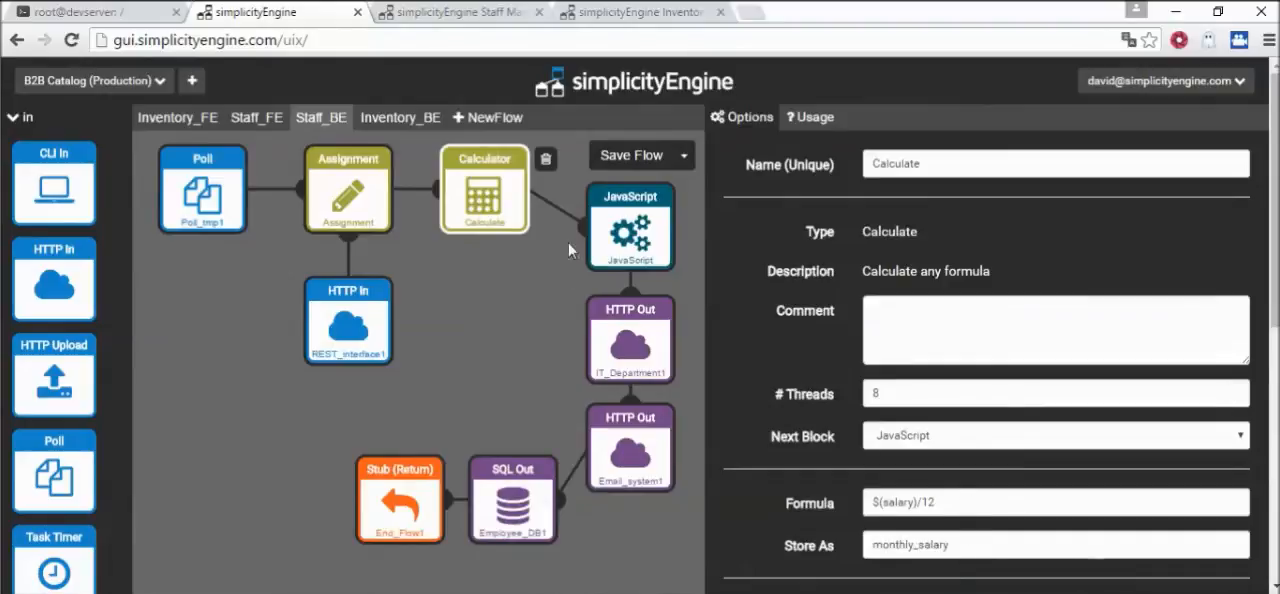
Review the JavaScript, Assignment and both HTTP Out blocks again, and read the Employee_DB1 block's INSERT template
click(636, 238)
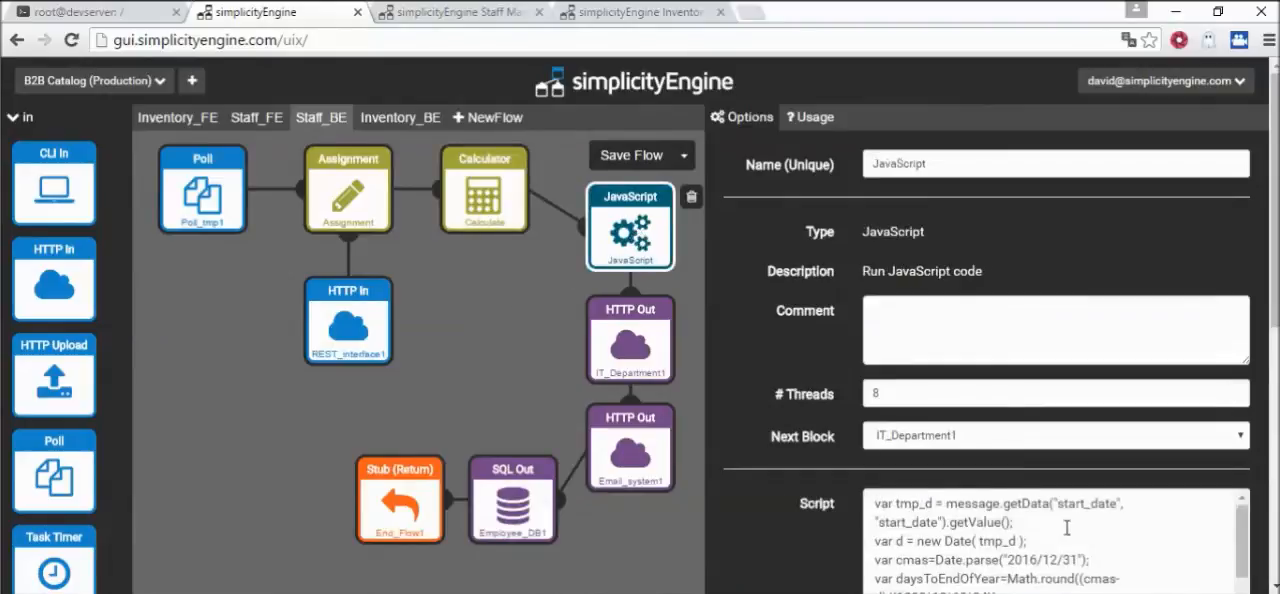
click(366, 200)
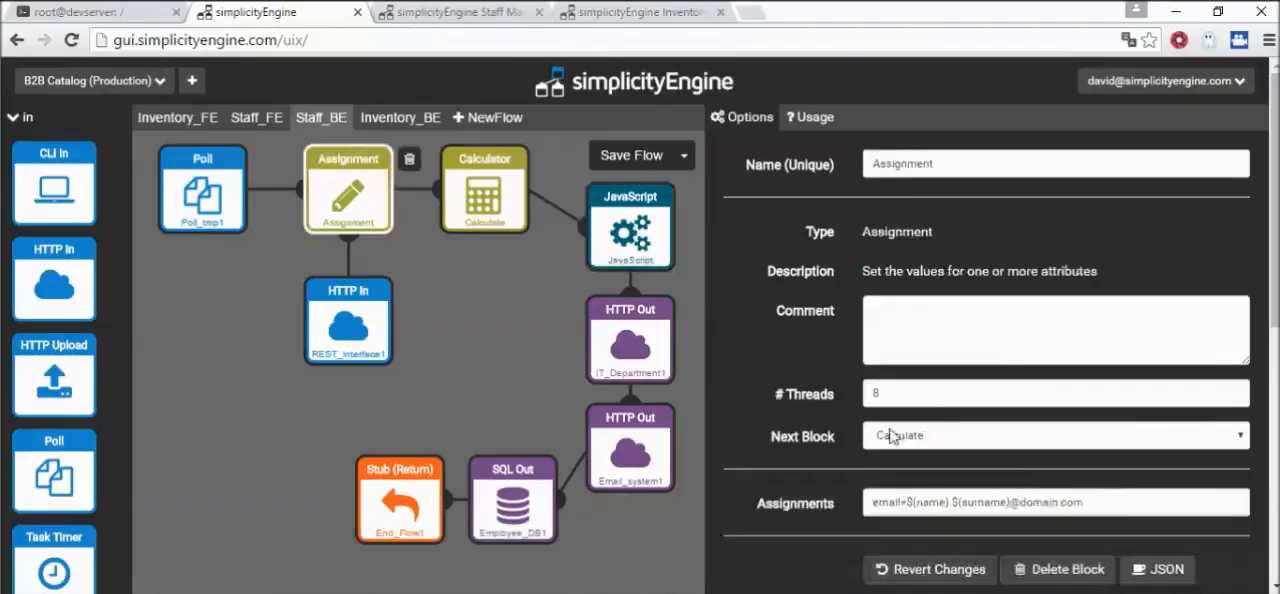
click(636, 478)
click(630, 368)
click(520, 512)
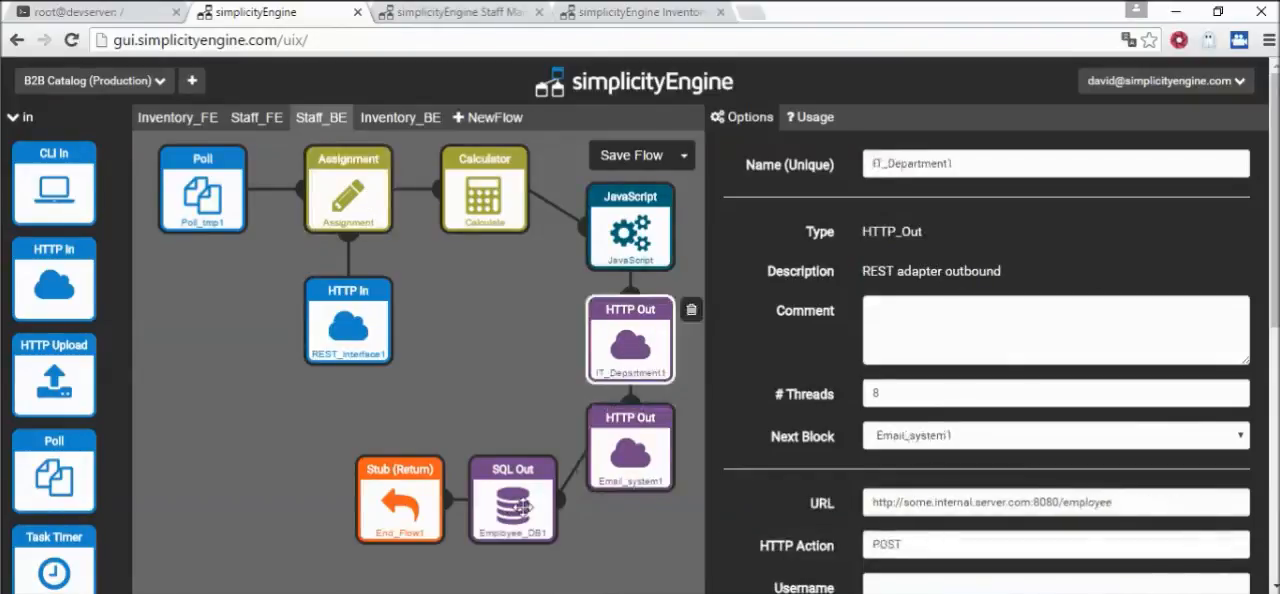
scroll(1133, 505, down, 4)
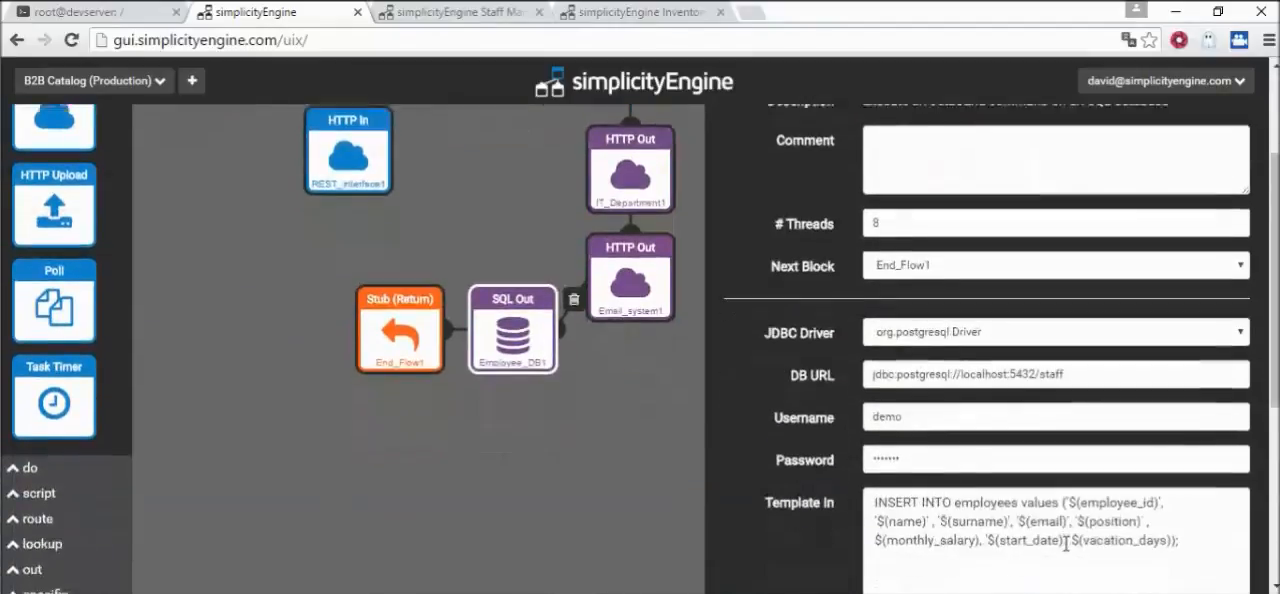
scroll(493, 276, up, 4)
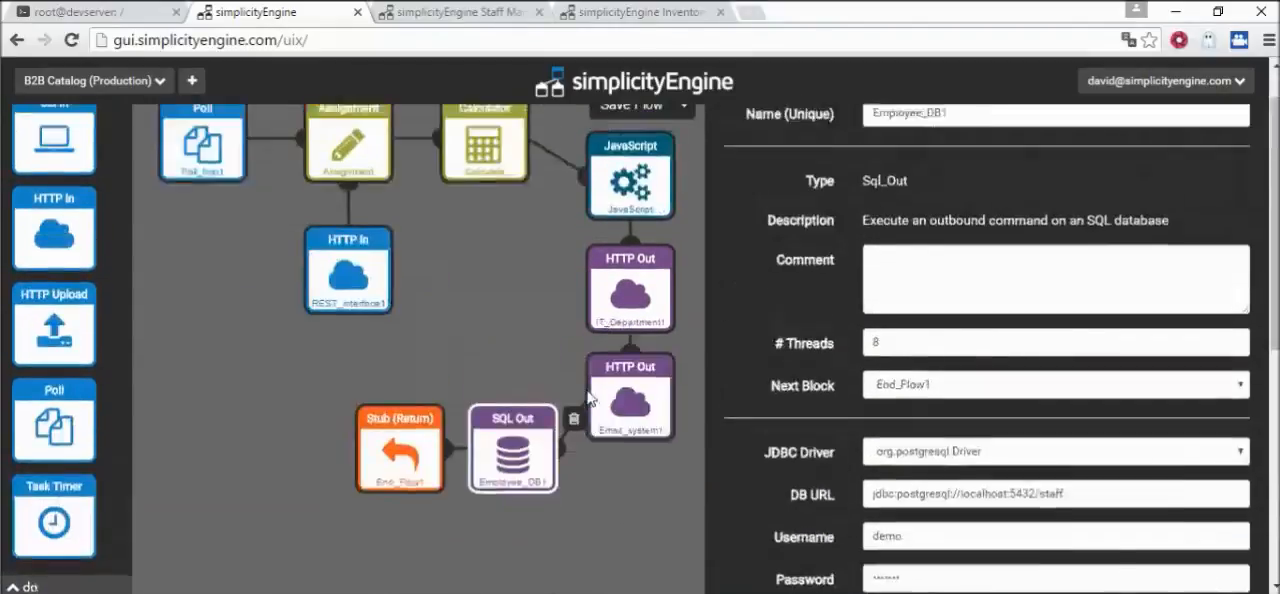